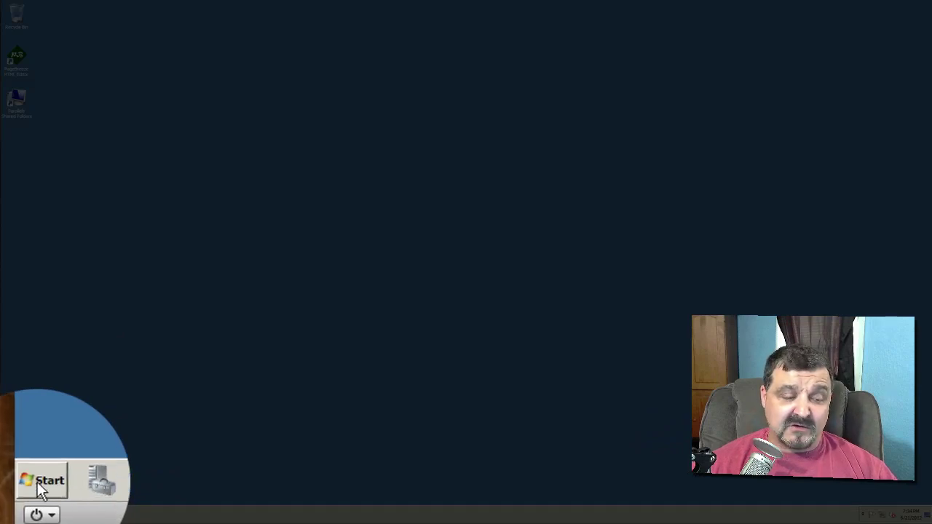
Open Server Manager from the administrative tools and start adding a role to the server
left_click(38, 487)
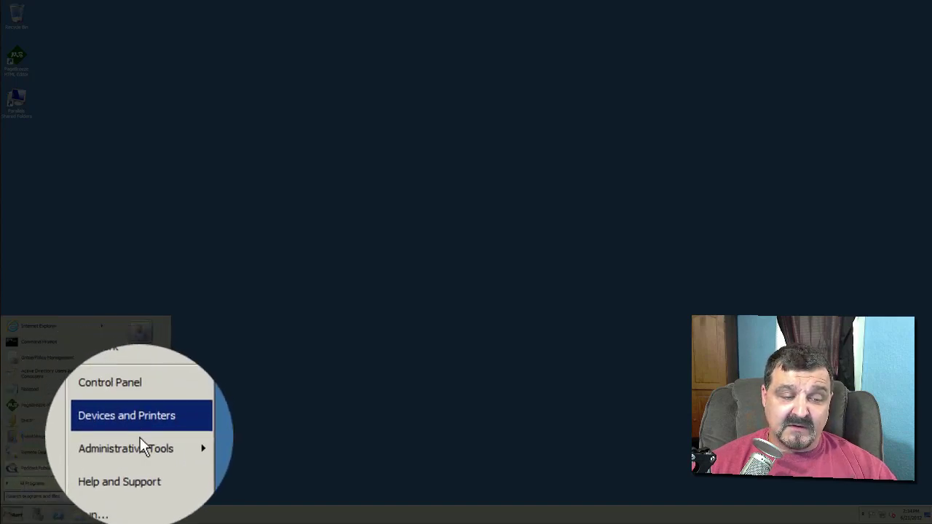
mouse_move(141, 441)
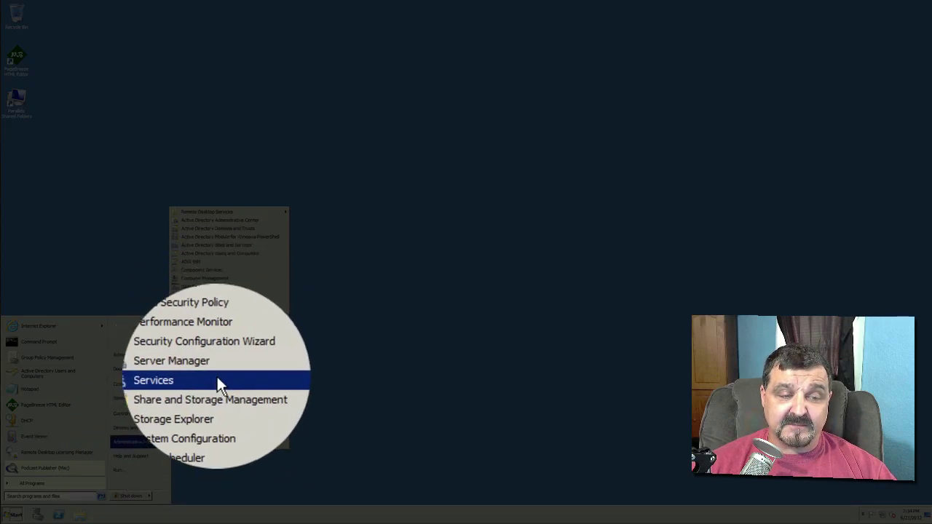
left_click(323, 339)
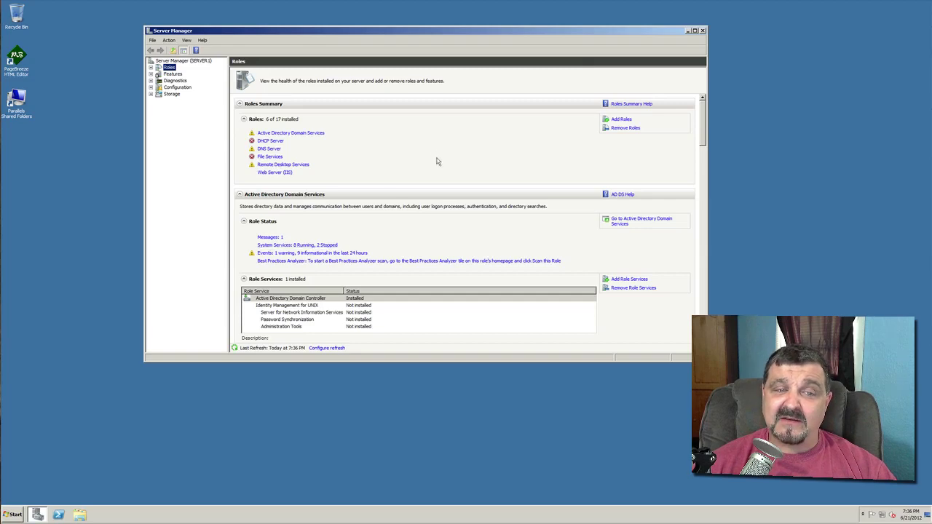
left_click(622, 120)
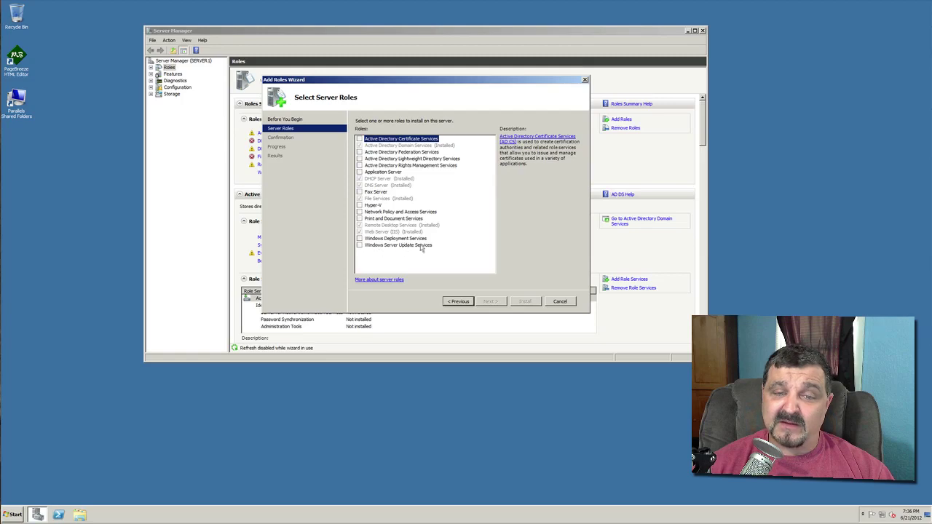
Choose the Windows Server Update Services role and start its installation
left_click(359, 246)
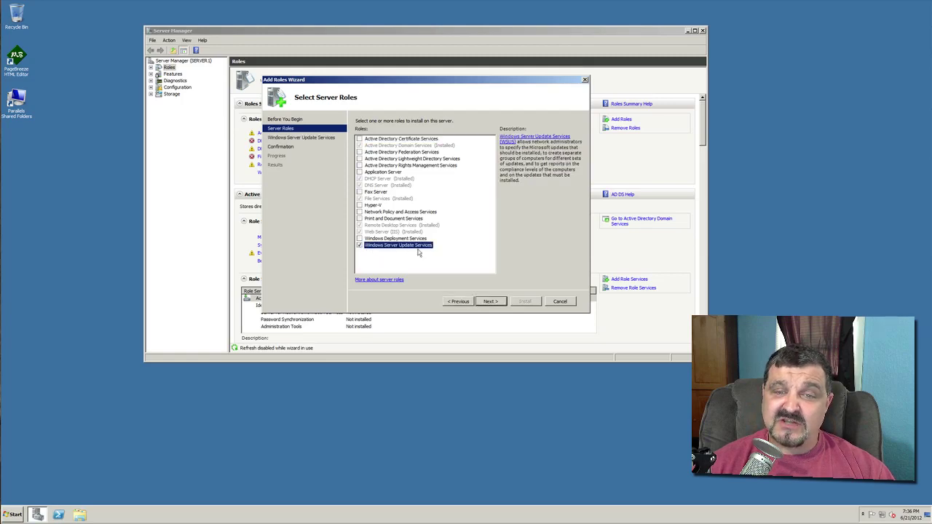
left_click(489, 302)
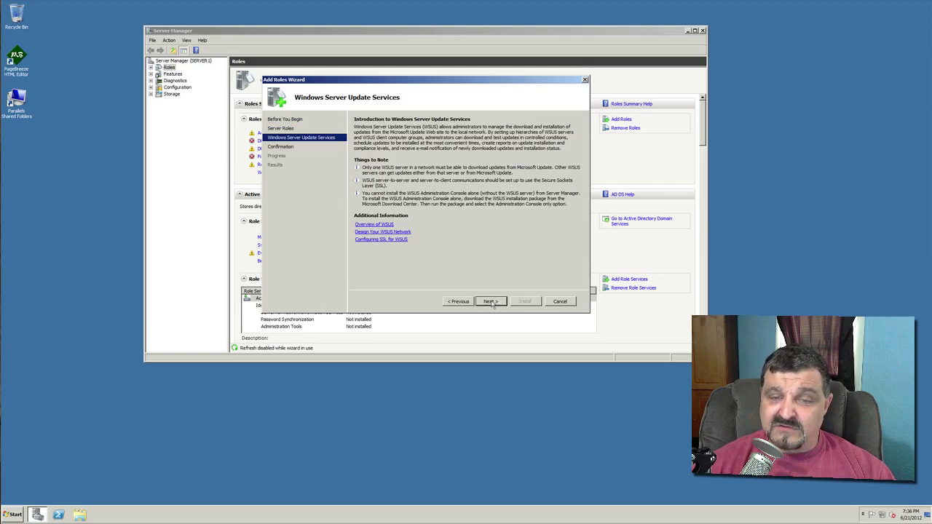
left_click(491, 302)
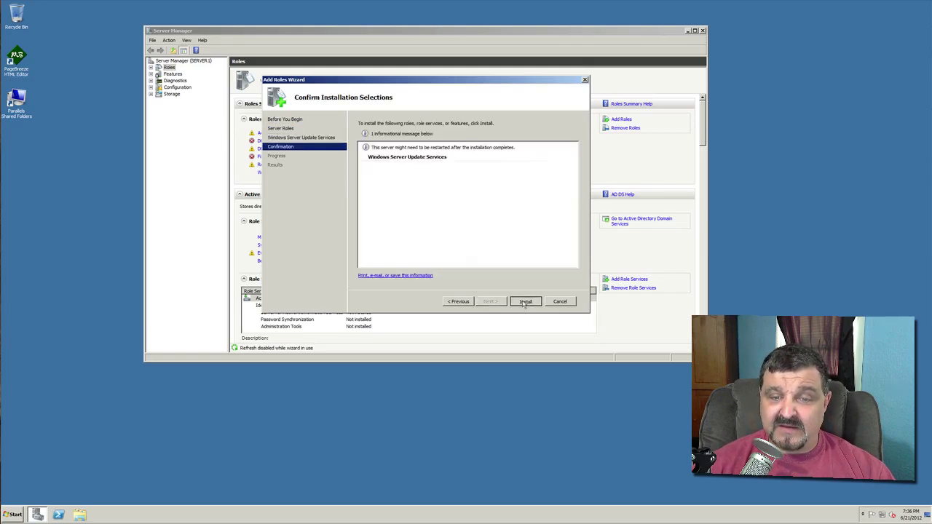
left_click(524, 302)
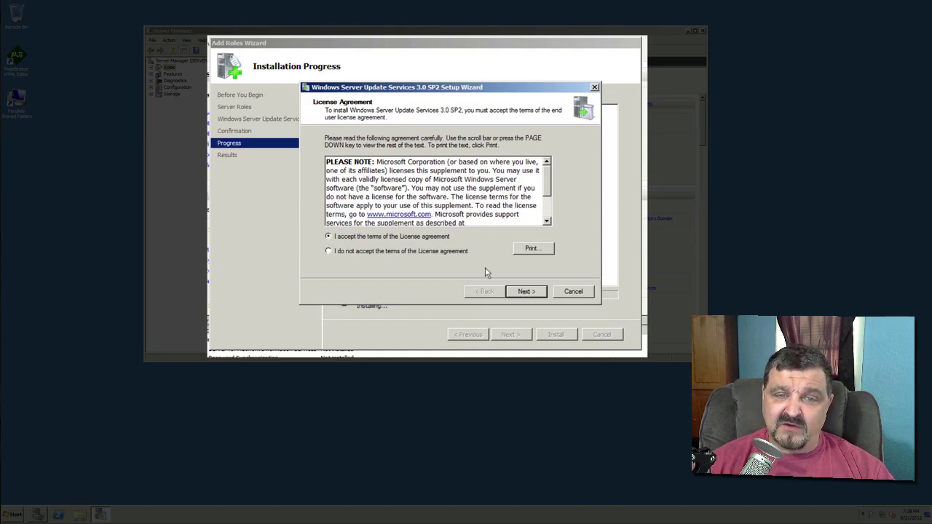
Accept the WSUS 3.0 SP2 license terms and keep updates stored locally in C:\WSUS
left_click(525, 291)
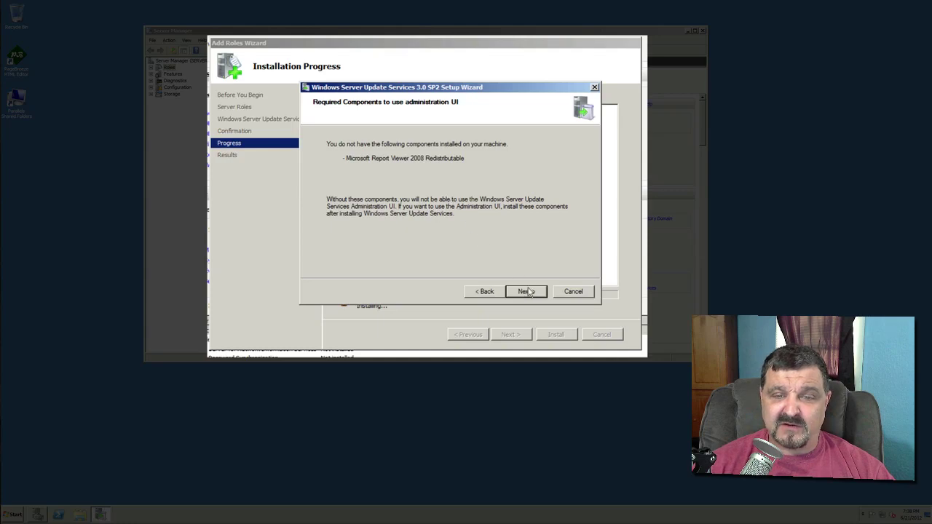
left_click(526, 292)
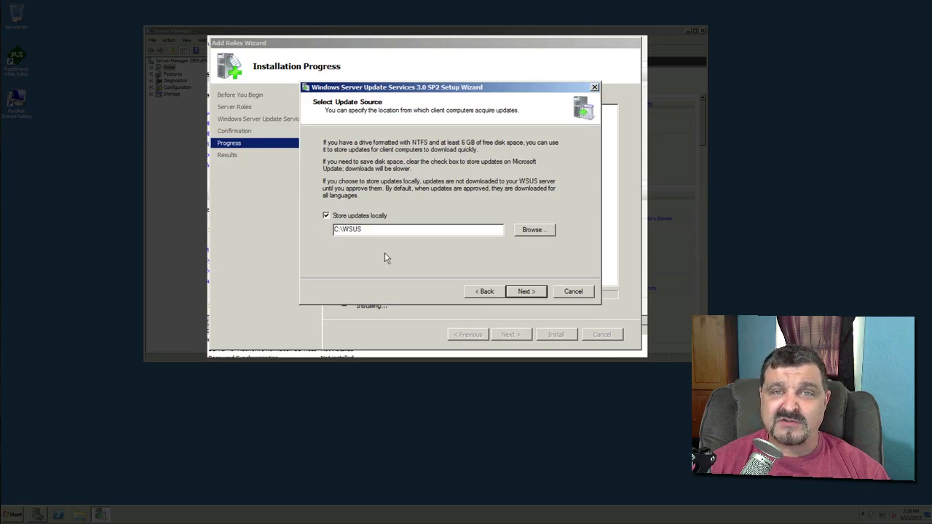
left_click(525, 292)
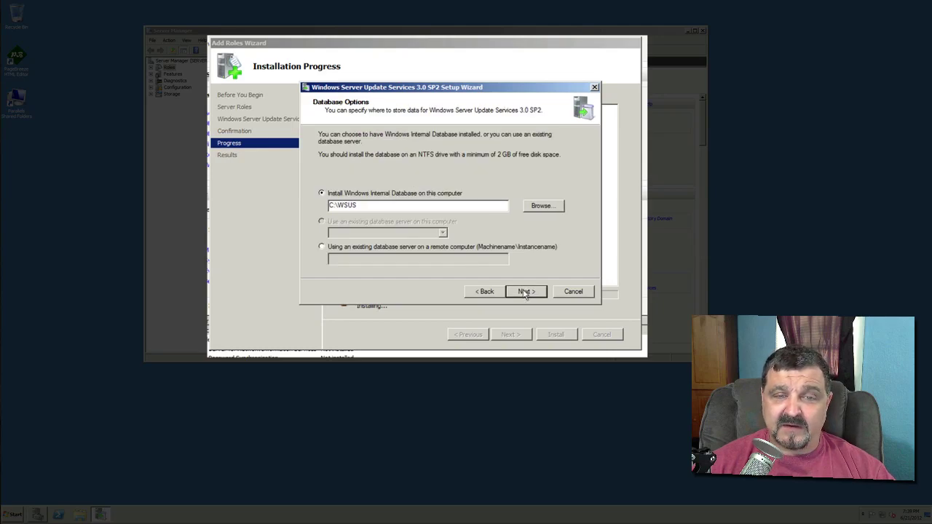
Install WSUS with the Windows Internal Database in C:\WSUS and the existing IIS Default Web site
left_click(524, 292)
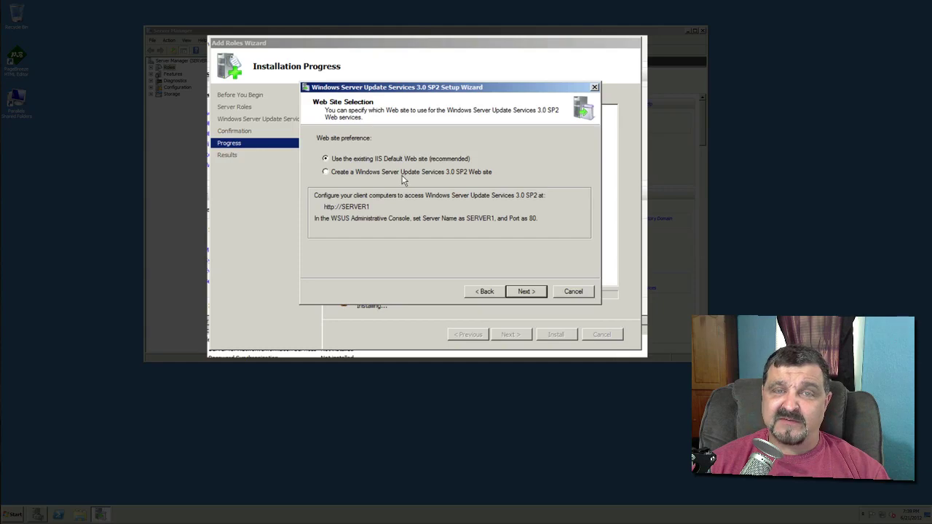
left_click(527, 292)
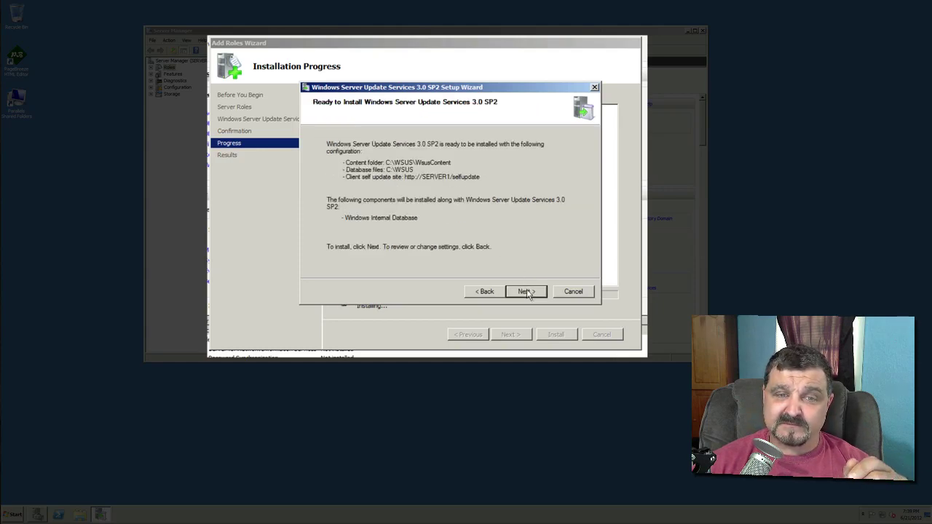
left_click(527, 292)
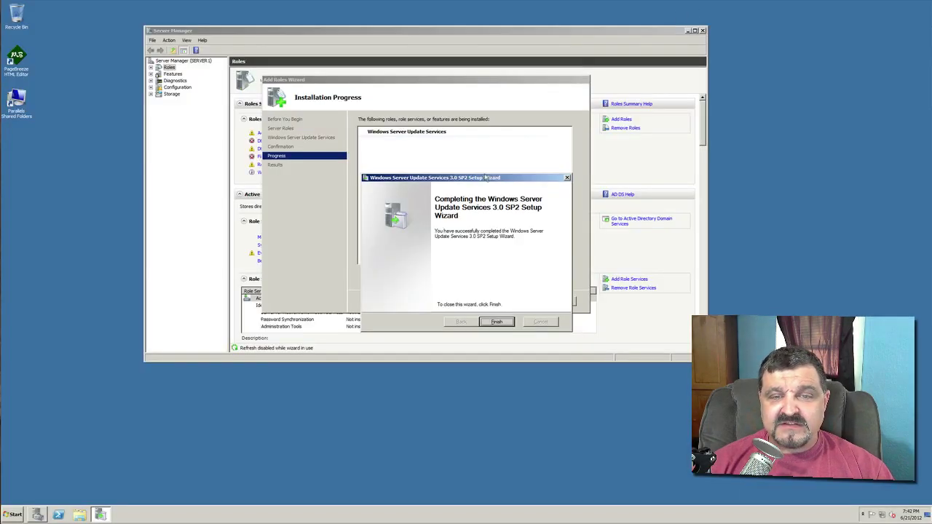
Finish the WSUS setup wizard and advance the configuration wizard past its preliminary checks
left_click_drag(480, 181, 469, 156)
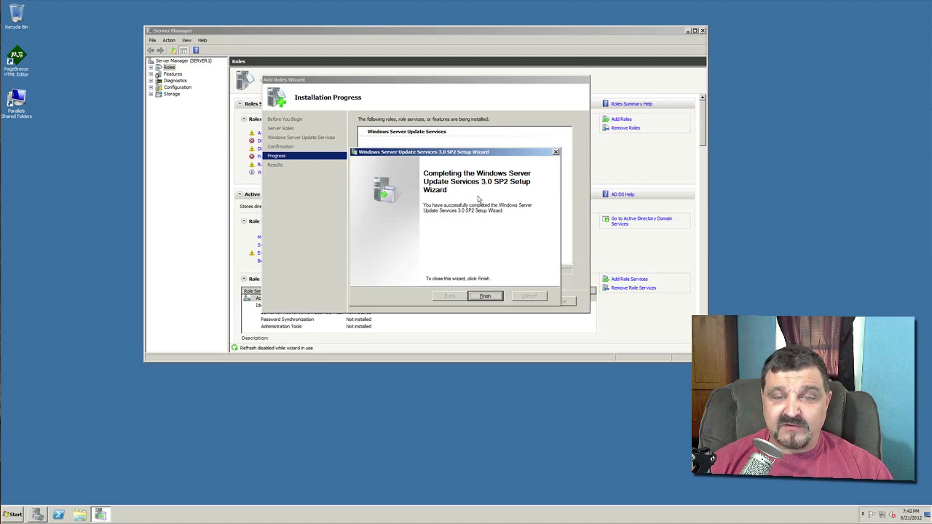
left_click(485, 298)
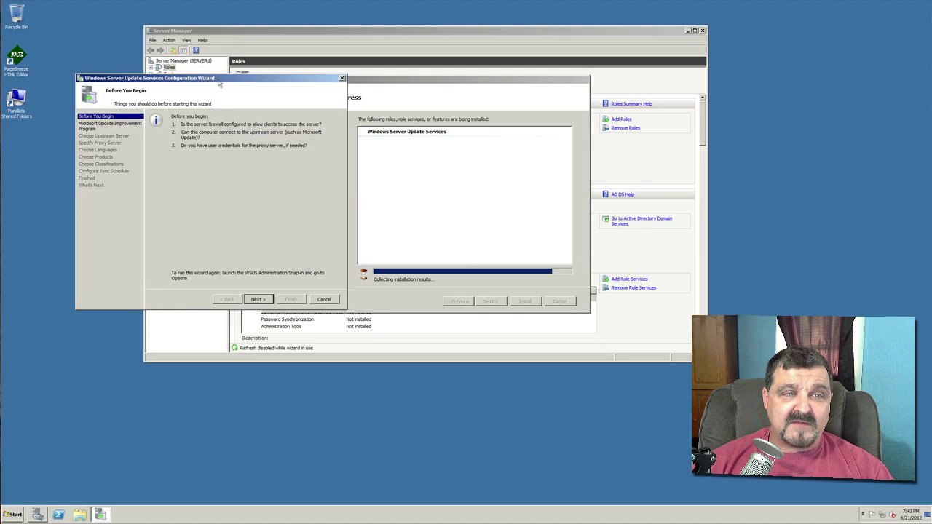
left_click_drag(228, 85, 388, 91)
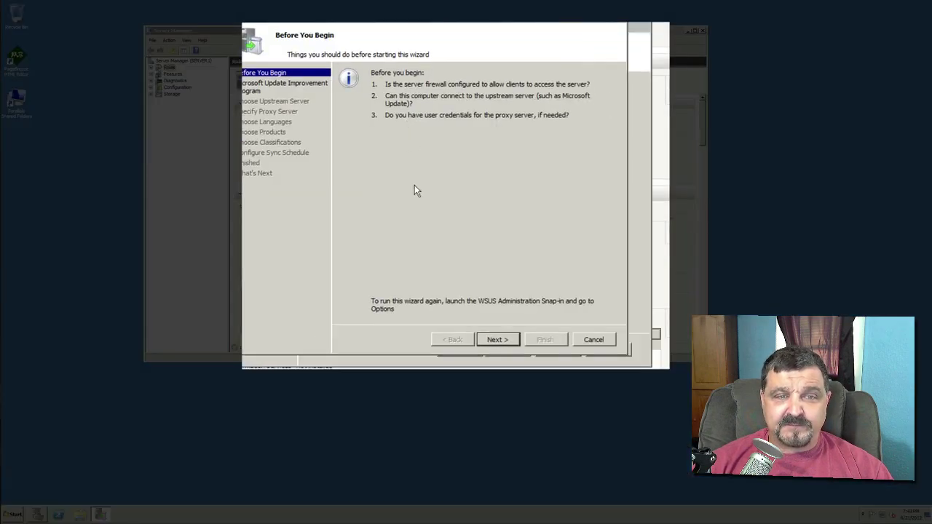
left_click(496, 340)
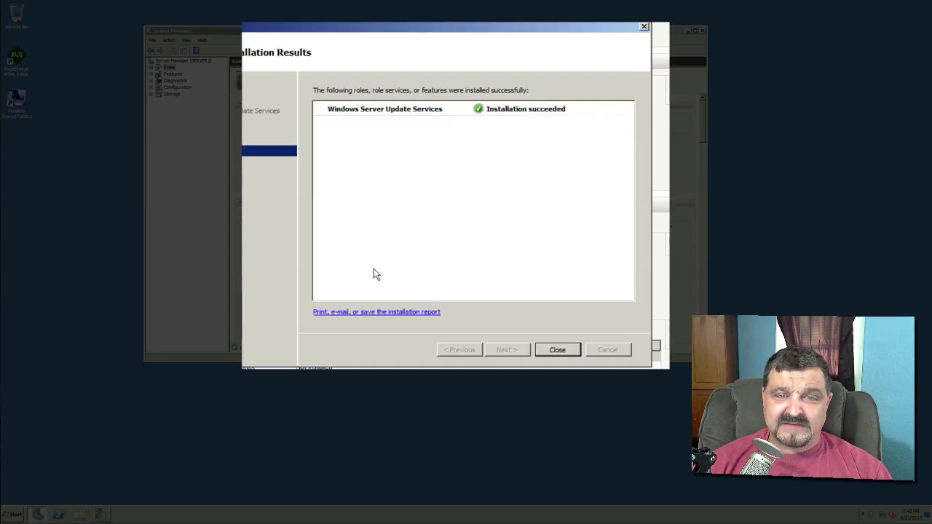
Close the Add Roles results, minimize Server Manager and opt out of the Microsoft Update Improvement Program
left_click(557, 350)
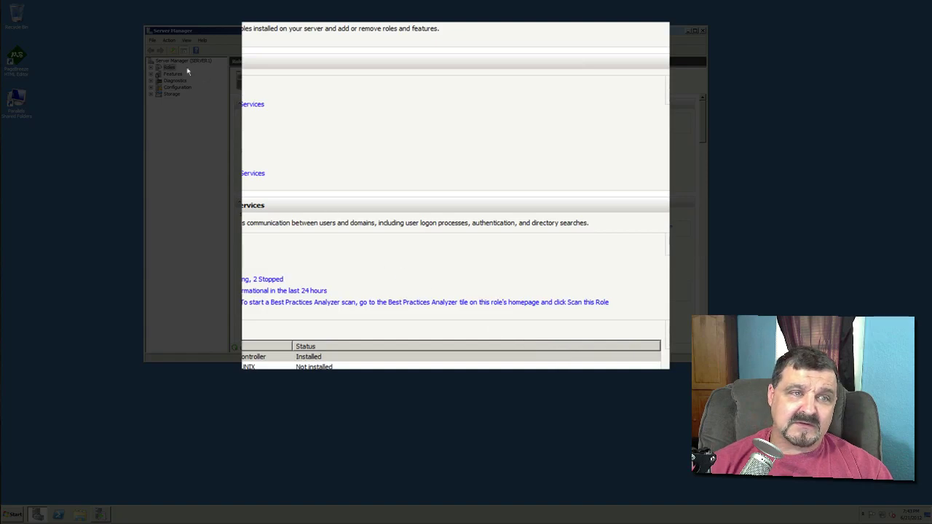
left_click(687, 32)
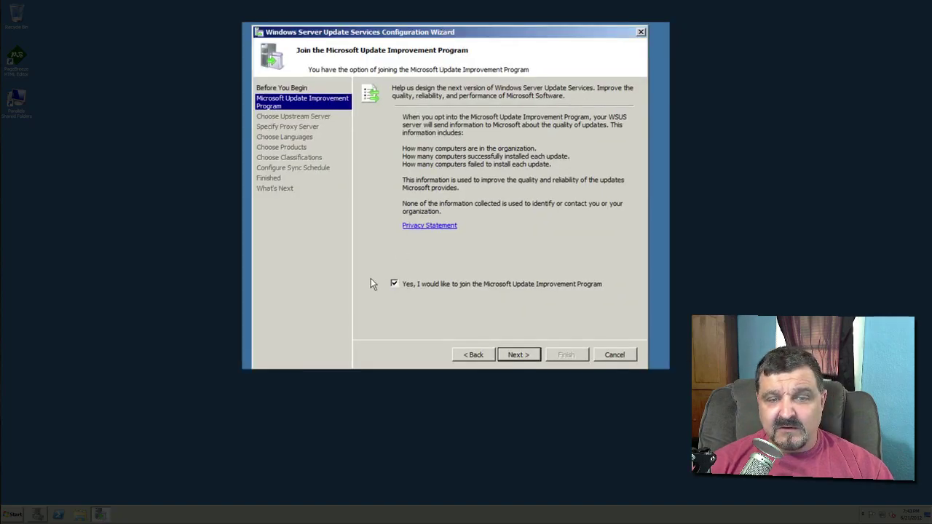
left_click(394, 285)
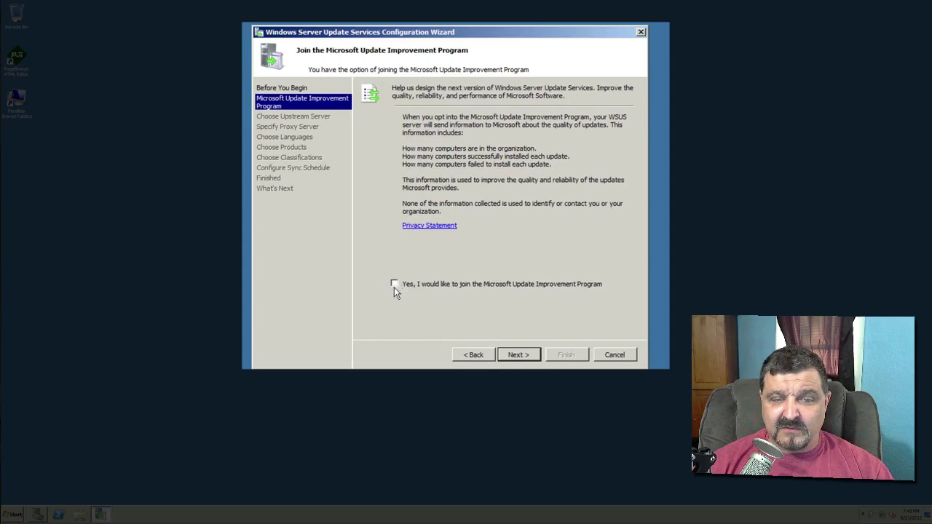
left_click(517, 355)
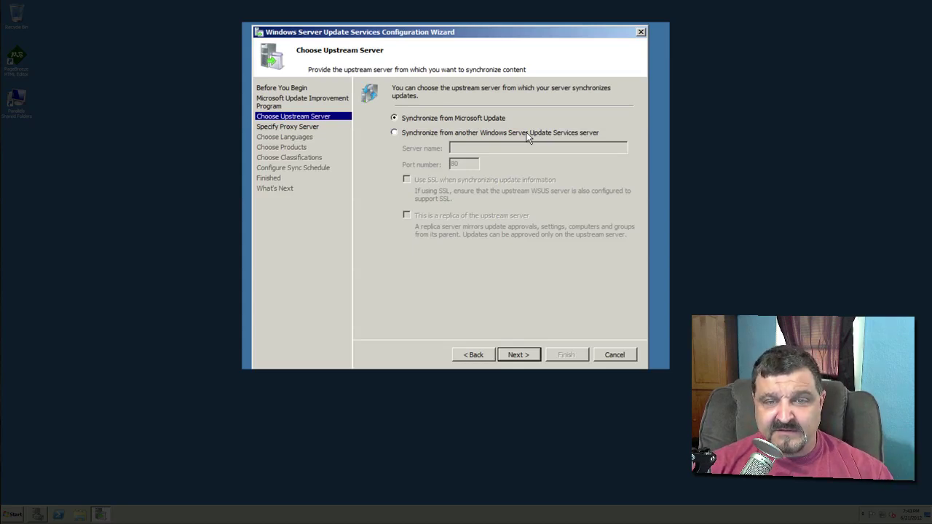
Synchronize from Microsoft Update without a proxy server and connect to download the update information
left_click(513, 353)
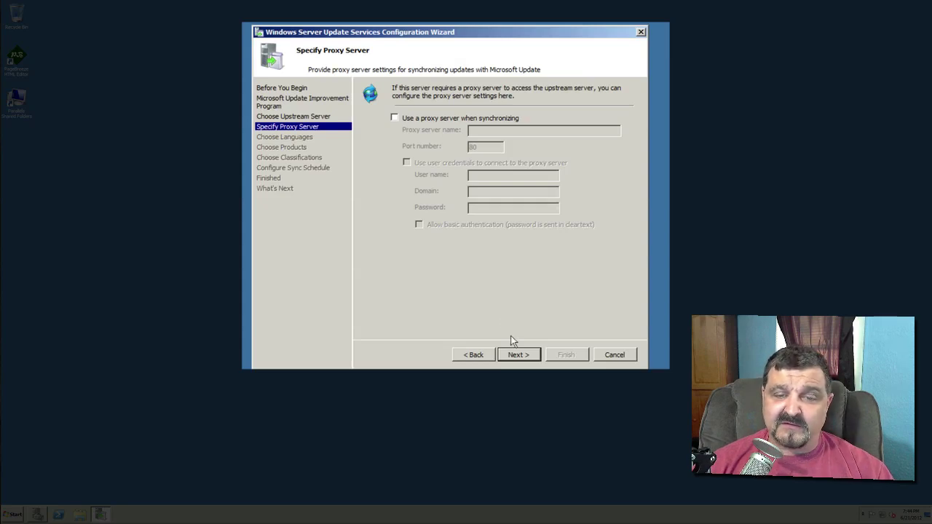
left_click(517, 355)
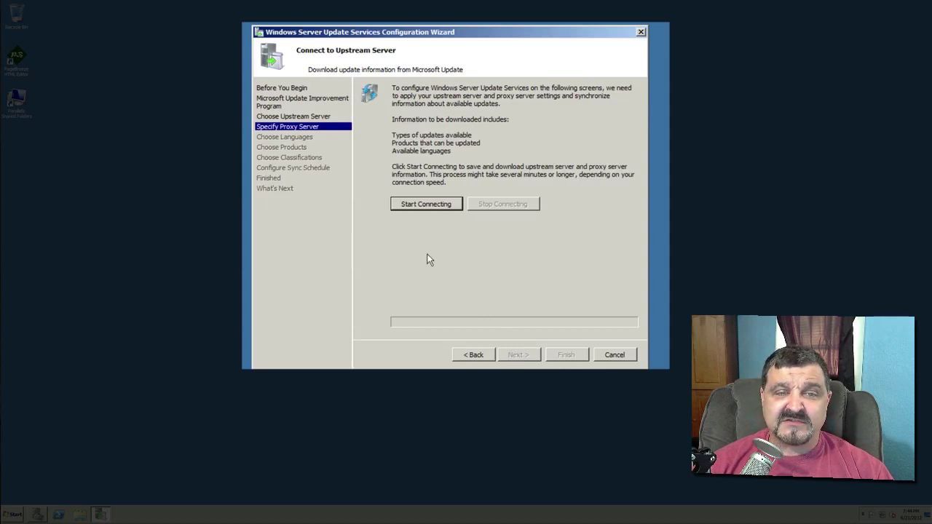
left_click(427, 206)
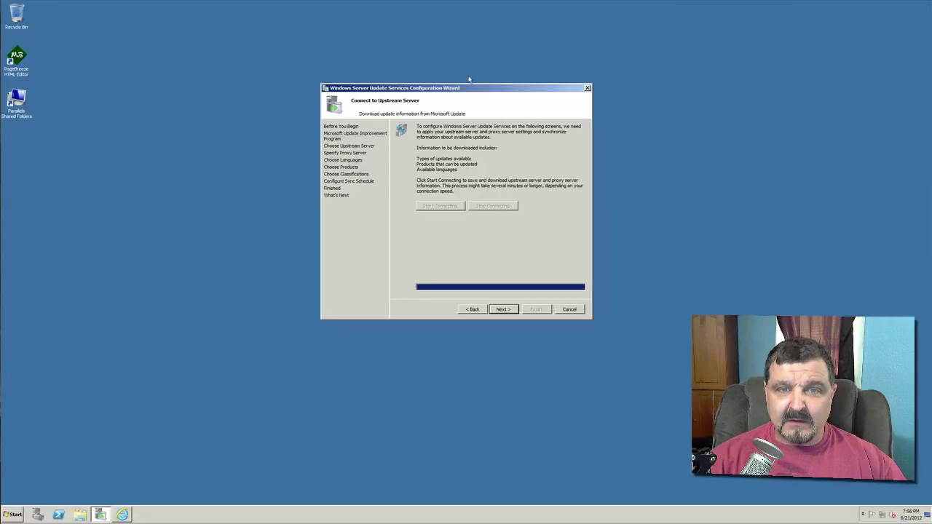
Continue past the upstream connection and limit update downloads to English only
left_click_drag(441, 92, 434, 93)
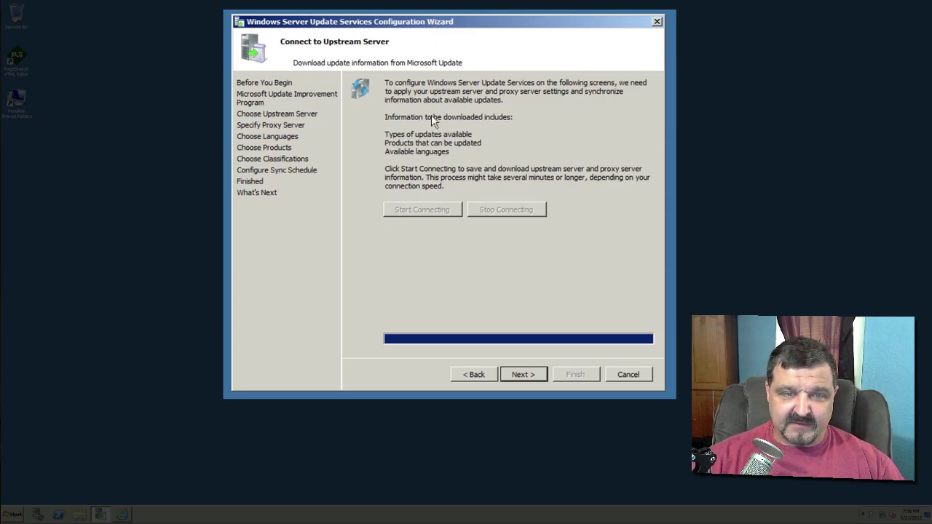
left_click(523, 375)
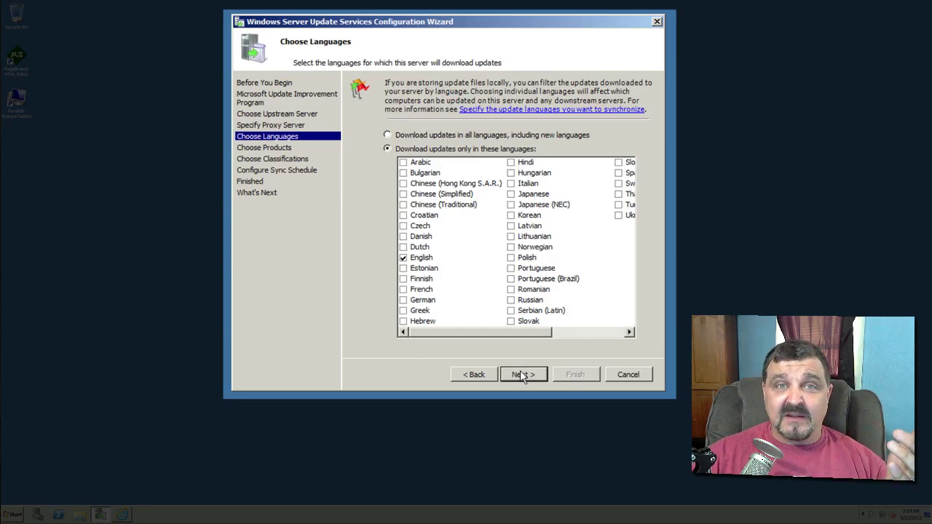
left_click(522, 374)
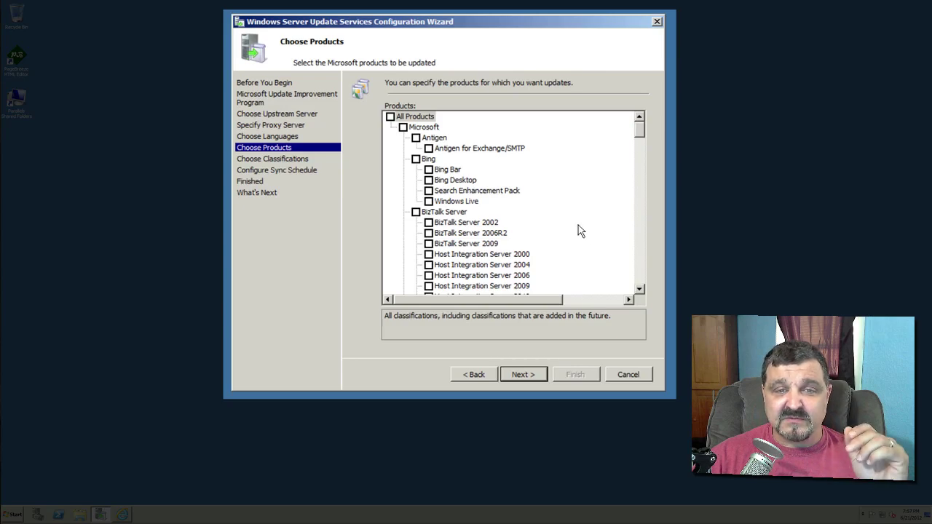
Try selecting all Microsoft products for updates and clear the selection again
left_click(403, 127)
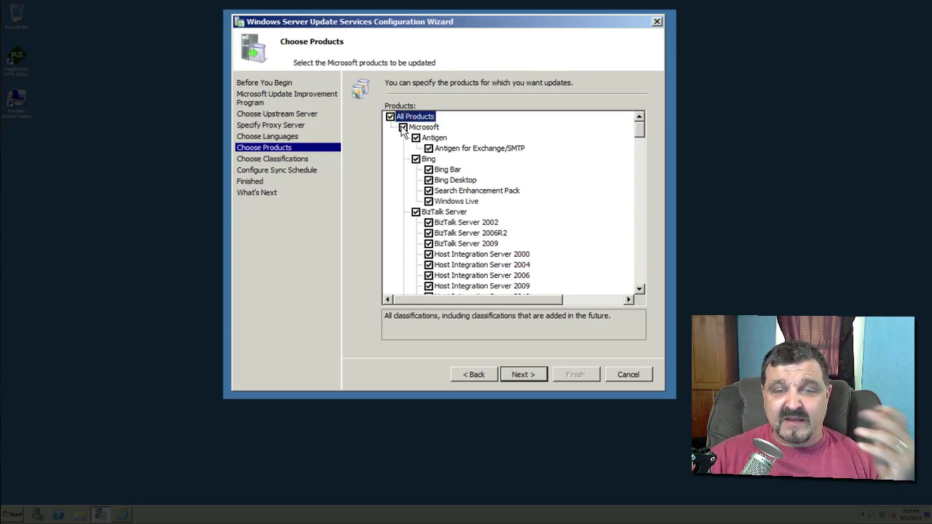
left_click(403, 127)
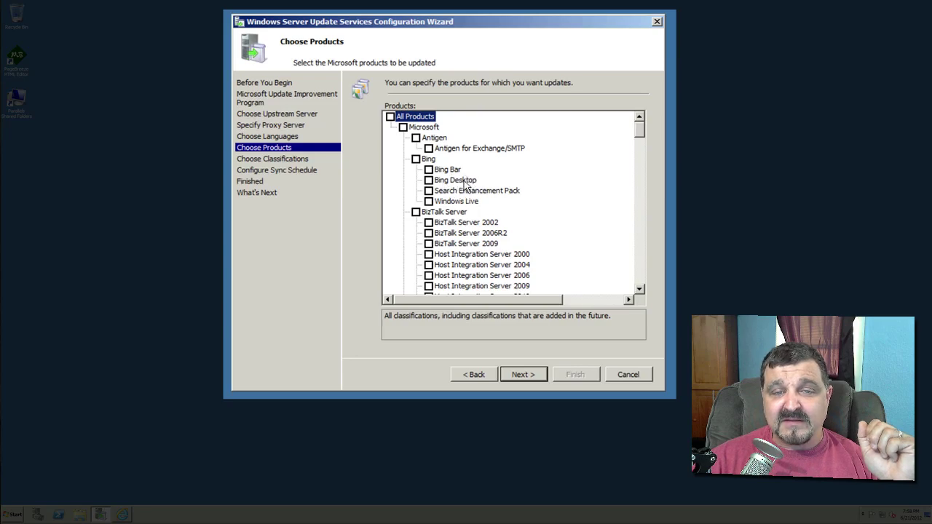
Look through the product list from BizTalk Server to Microsoft System Center Data Protection Manager for products that need updates
left_click(640, 289)
left_click(639, 289)
left_click(640, 289)
left_click(640, 289)
left_click(639, 289)
left_click(640, 289)
left_click(640, 289)
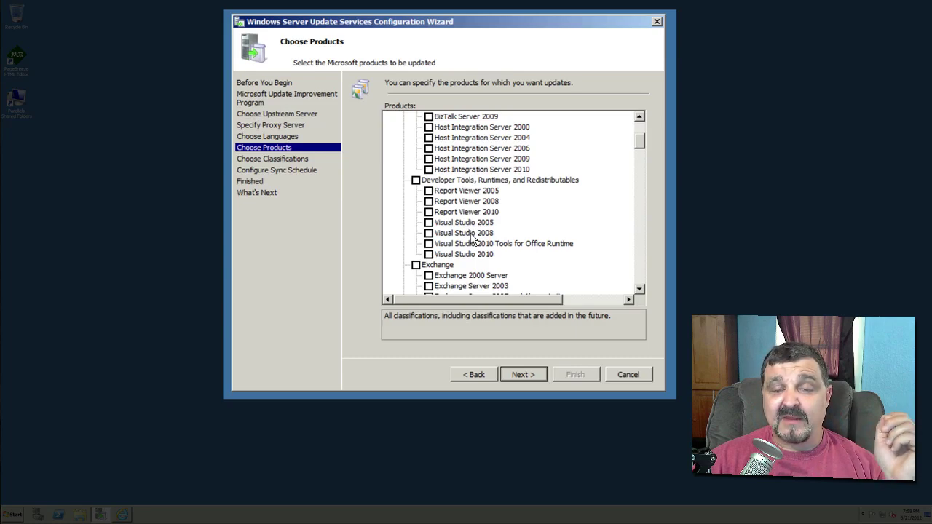
left_click(641, 290)
left_click(641, 291)
left_click(640, 290)
left_click(640, 291)
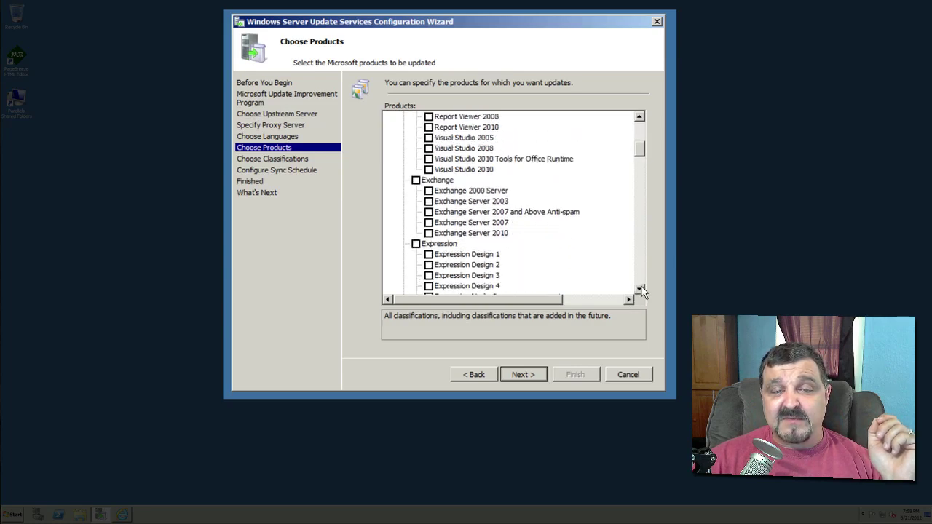
left_click(641, 290)
left_click(641, 290)
left_click(641, 291)
left_click(641, 290)
left_click(641, 290)
left_click(641, 290)
left_click(641, 291)
left_click(640, 291)
left_click(641, 290)
left_click(641, 291)
left_click(641, 291)
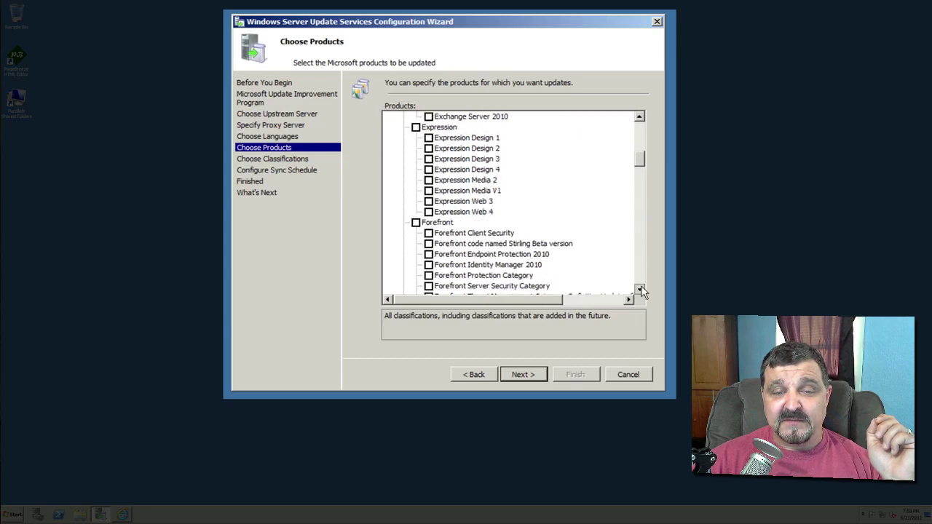
left_click(641, 290)
left_click(641, 290)
left_click(641, 291)
left_click(641, 291)
left_click(640, 290)
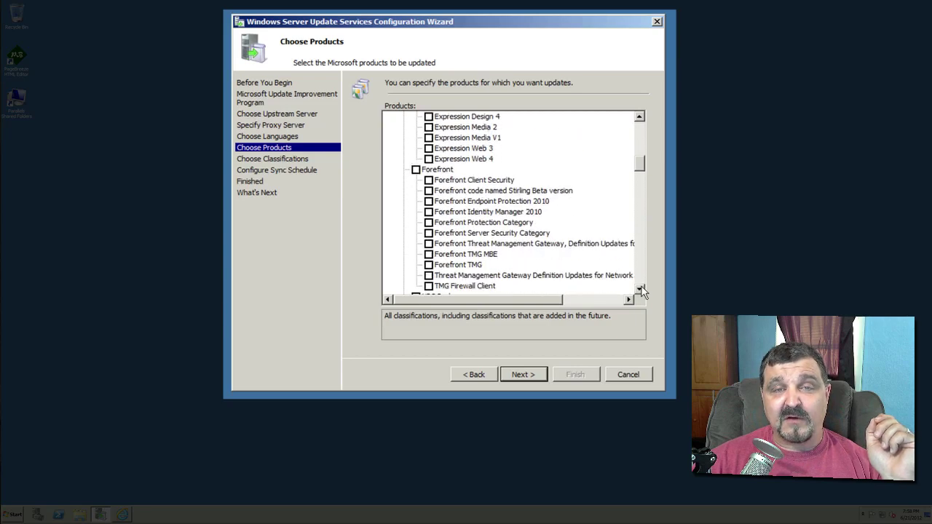
left_click(641, 291)
left_click(641, 291)
left_click(640, 291)
left_click(640, 290)
left_click(641, 291)
left_click(641, 290)
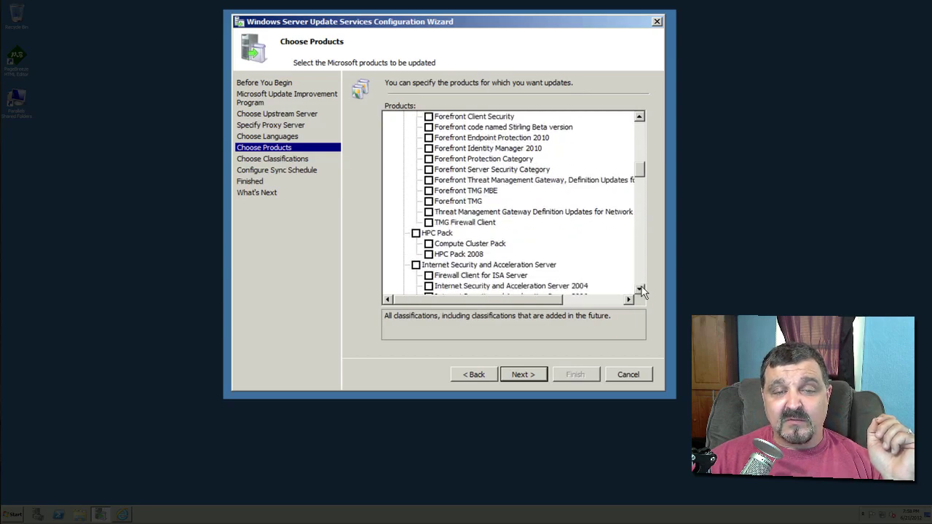
left_click(641, 290)
left_click(641, 291)
left_click(641, 291)
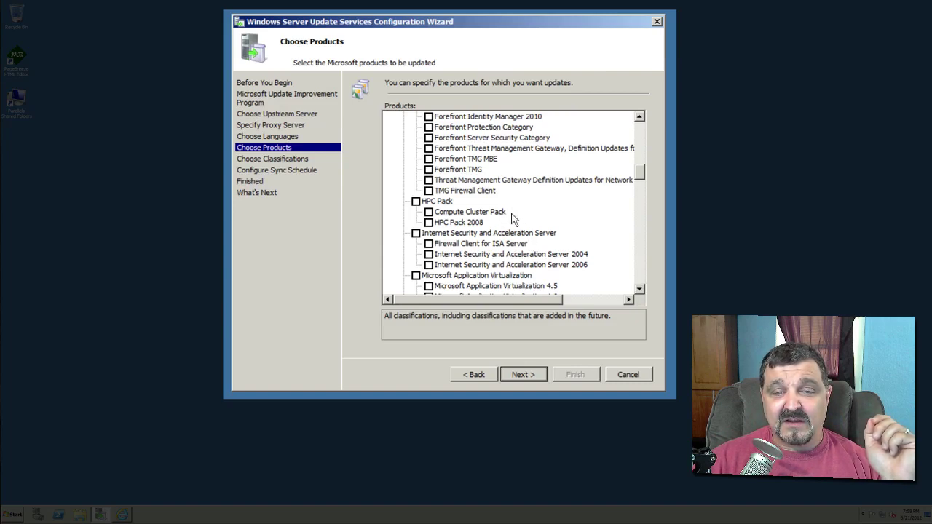
left_click(640, 289)
left_click(640, 289)
left_click(640, 289)
left_click(640, 289)
left_click(640, 289)
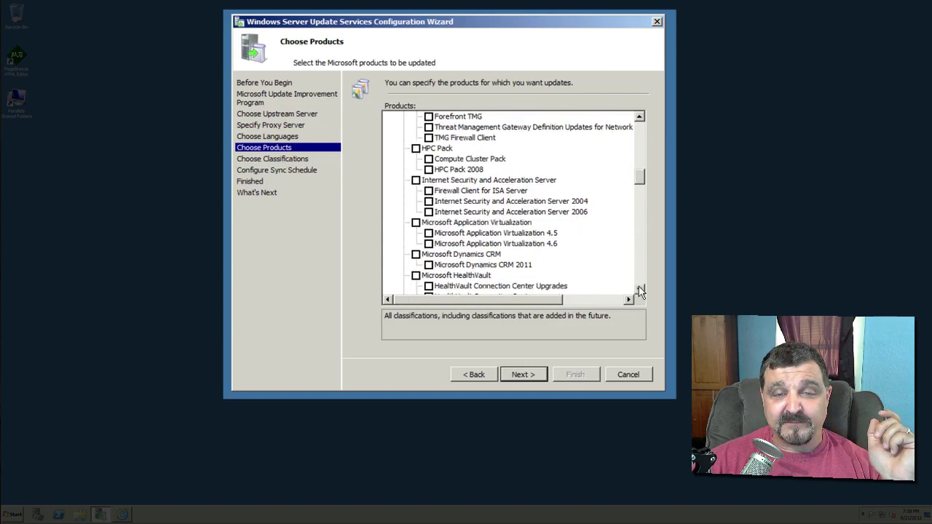
left_click(640, 289)
left_click(640, 289)
left_click(640, 289)
left_click(640, 289)
left_click(640, 289)
left_click(640, 290)
left_click(640, 289)
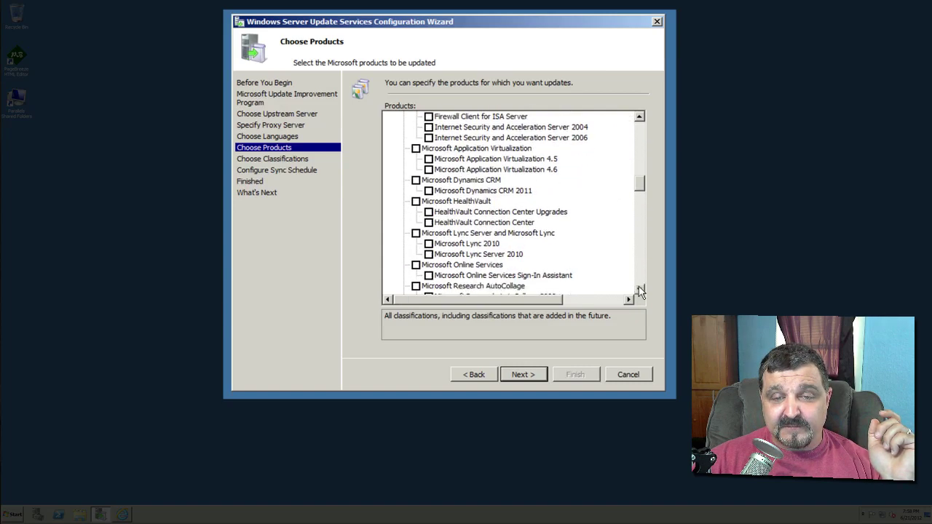
left_click(640, 289)
left_click(641, 289)
left_click(640, 289)
left_click(640, 289)
left_click(640, 289)
left_click(641, 290)
left_click(640, 290)
left_click(640, 289)
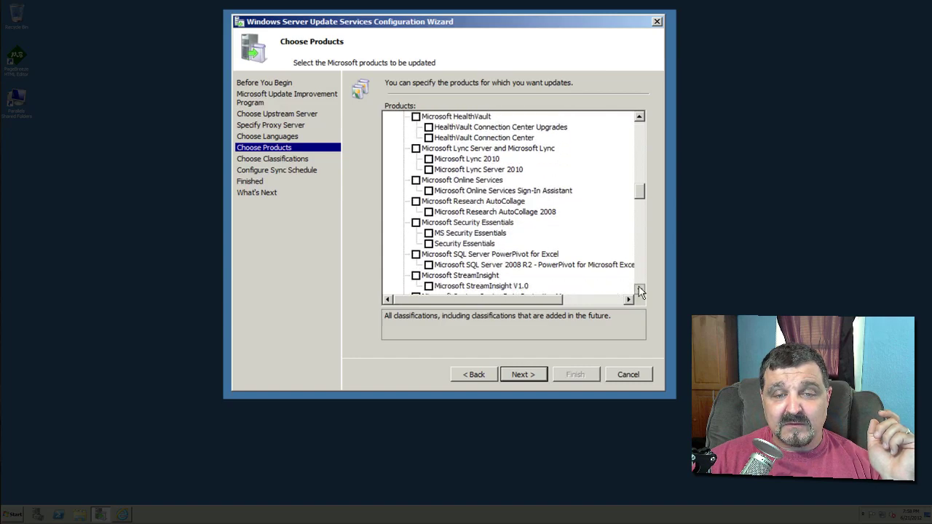
left_click(640, 290)
left_click(640, 289)
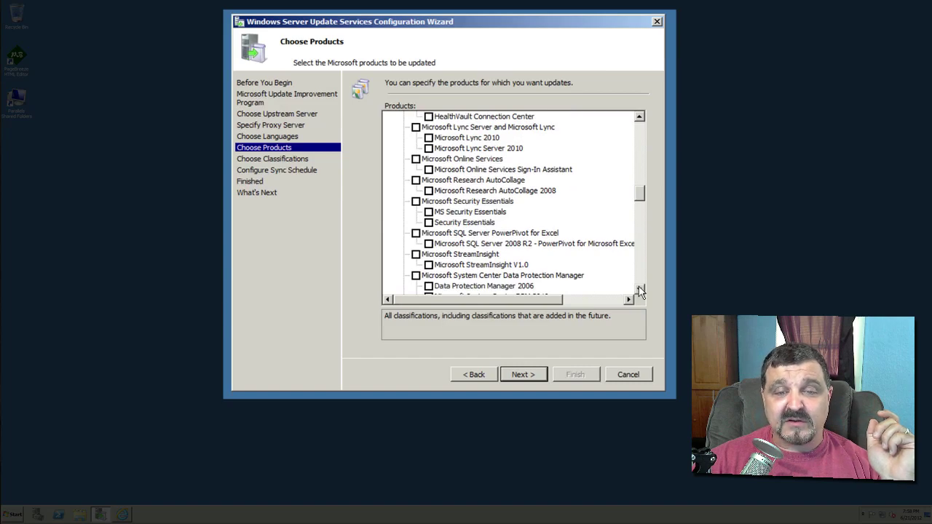
left_click(640, 289)
left_click(640, 289)
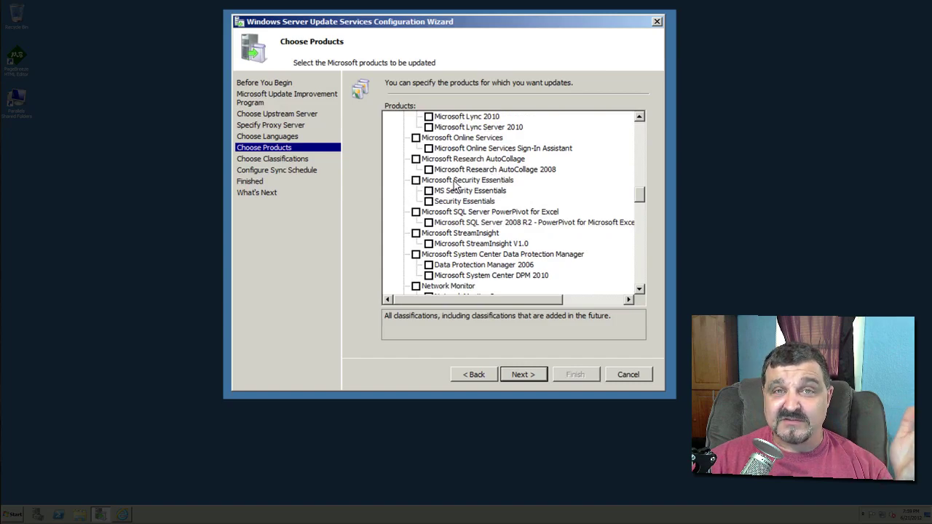
Under Office, select both dictionary entries for Microsoft IMEs, Office 2007 and Office 2010, leaving out Office 2002/XP and Office 2003
left_click(640, 291)
left_click(641, 291)
left_click(640, 291)
left_click(640, 291)
left_click(640, 291)
left_click(640, 291)
left_click(640, 291)
left_click(640, 291)
left_click(640, 292)
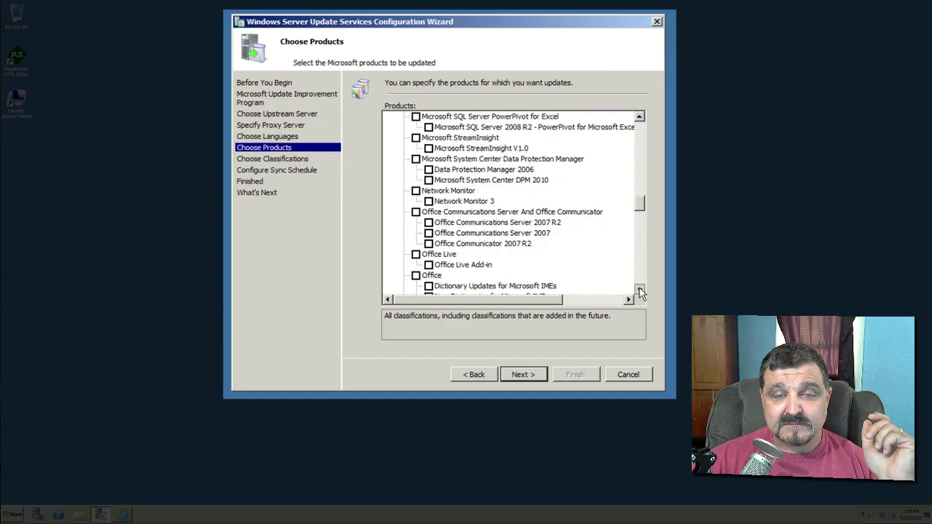
left_click(640, 292)
left_click(641, 291)
left_click(640, 292)
left_click(640, 292)
left_click(640, 291)
left_click(640, 291)
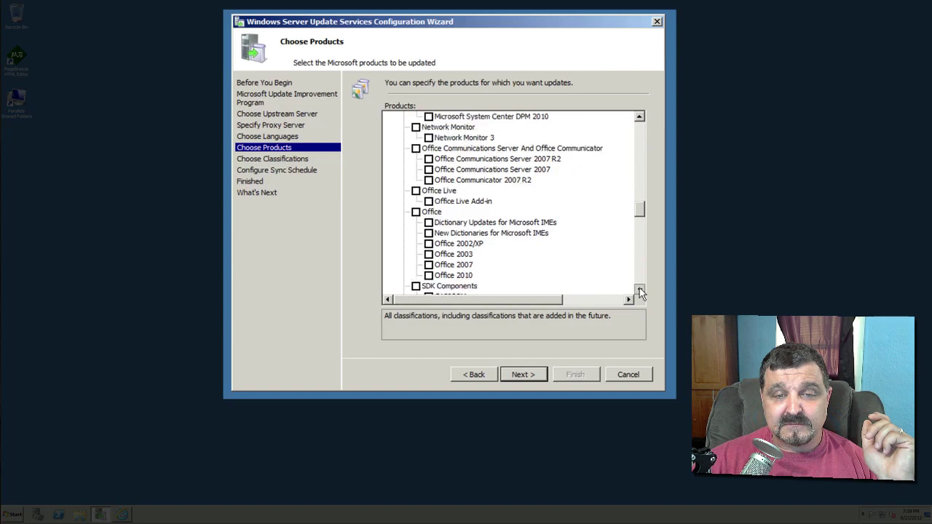
left_click(640, 291)
left_click(640, 291)
left_click(640, 292)
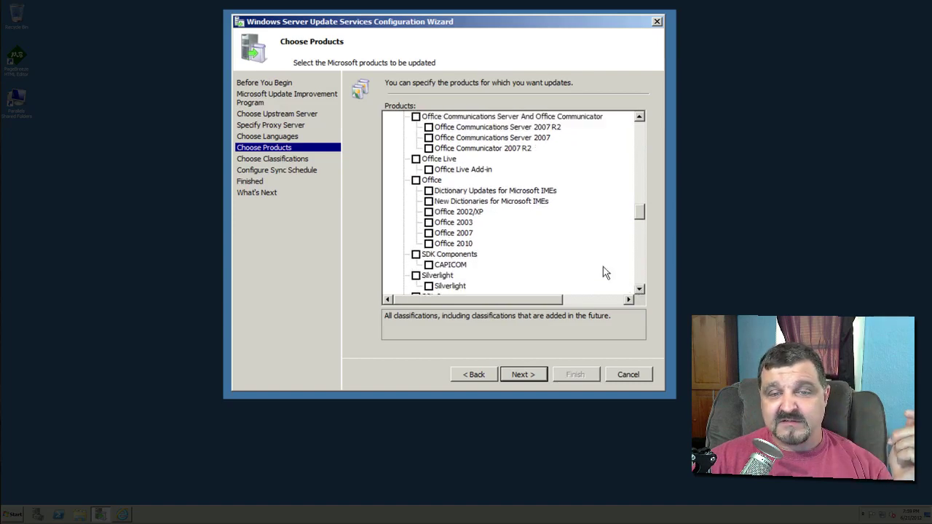
left_click(415, 181)
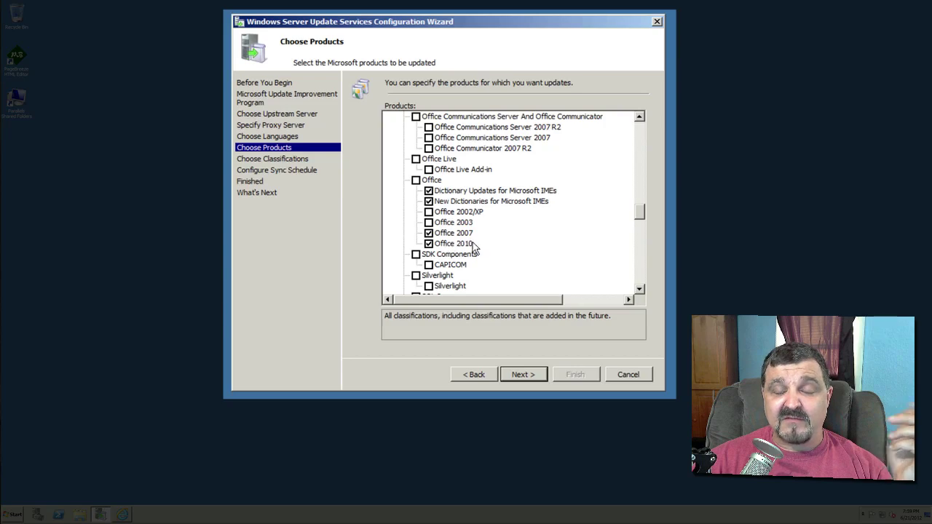
Select Silverlight and all SQL Server products except SQL Server 2000 for updates
left_click(639, 289)
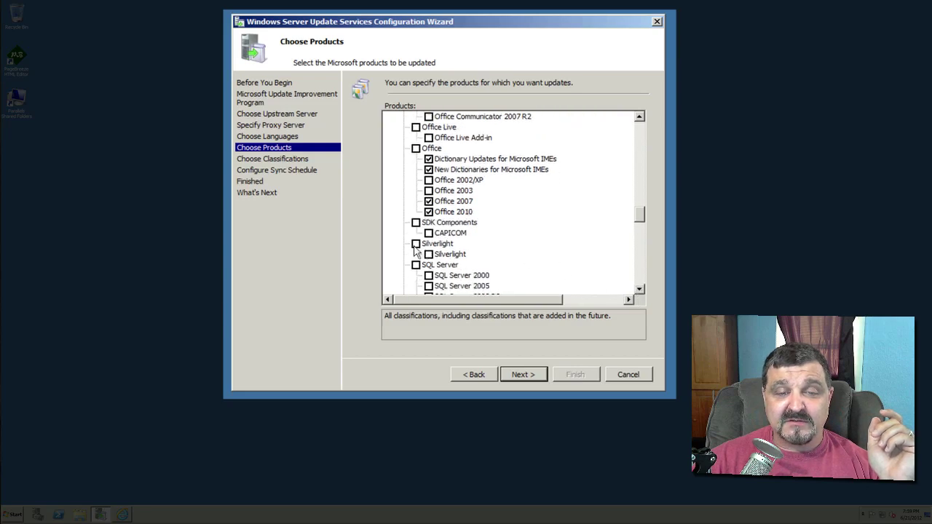
left_click(416, 244)
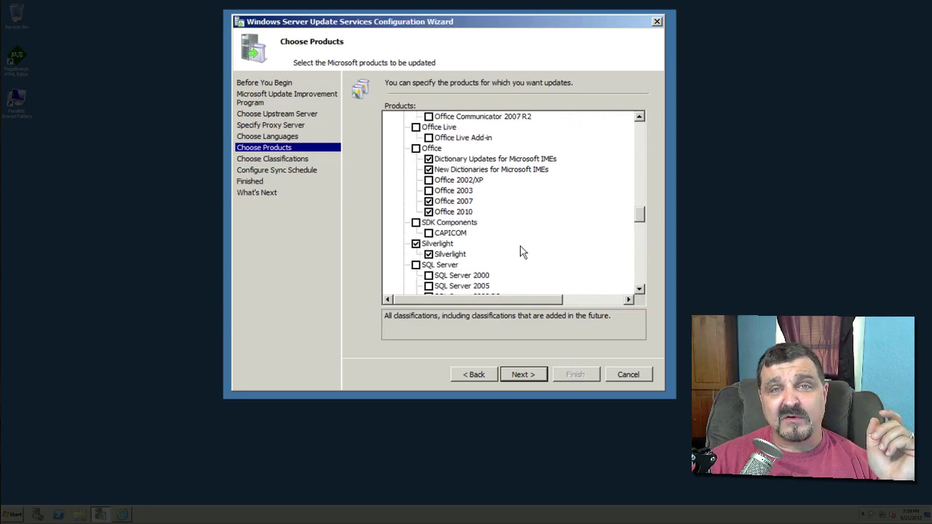
left_click(639, 289)
left_click(640, 289)
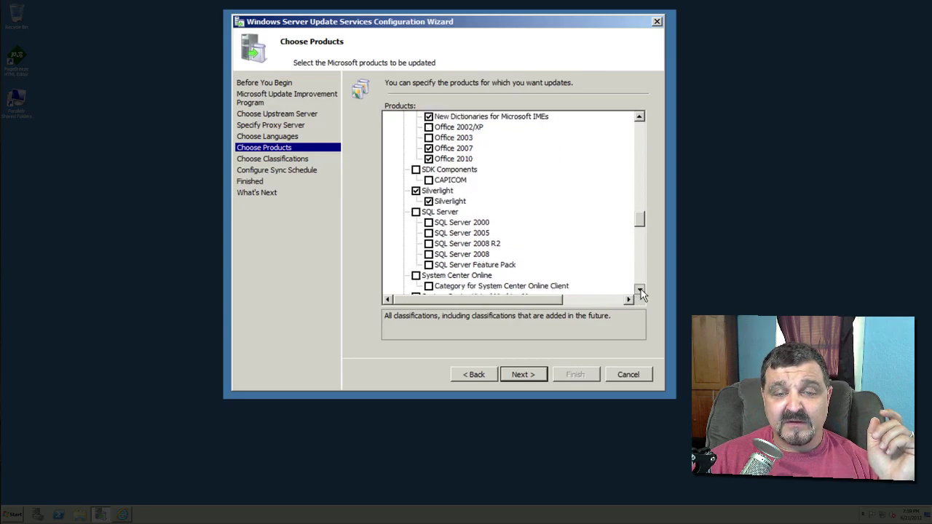
left_click(415, 212)
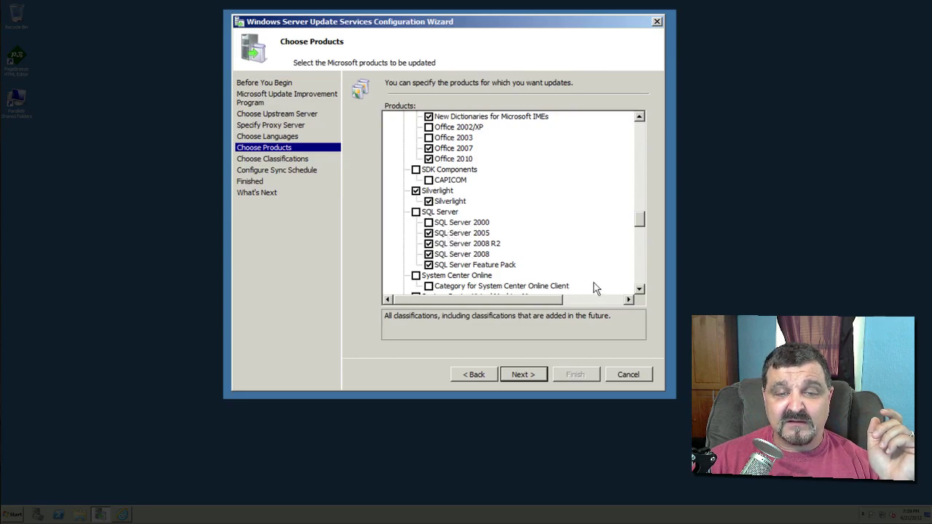
Look through the System Center, Virtual Server, Windows Live and Windows Small Business Server products in the list
left_click(639, 290)
left_click(639, 289)
left_click(639, 289)
left_click(639, 289)
left_click(640, 289)
left_click(639, 290)
left_click(640, 289)
left_click(639, 289)
left_click(639, 290)
left_click(640, 289)
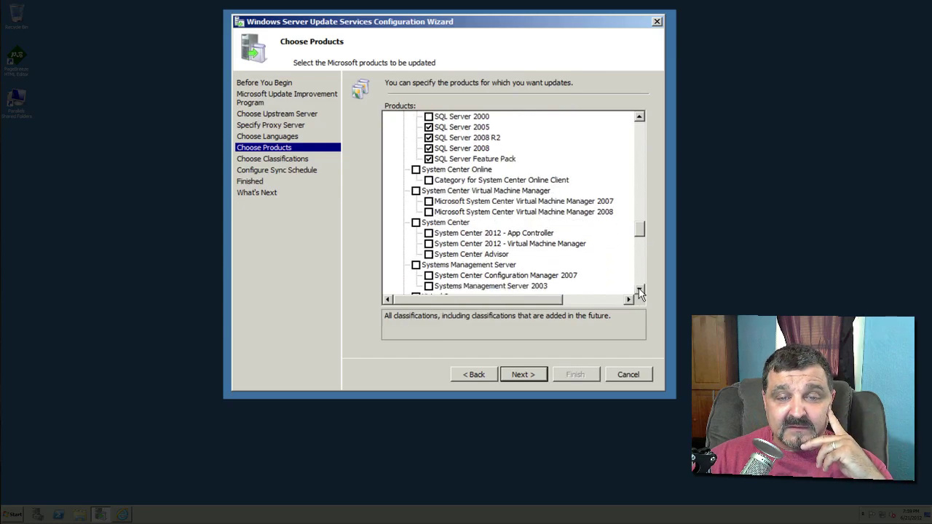
left_click(640, 289)
left_click(639, 289)
left_click(639, 290)
left_click(639, 289)
left_click(640, 289)
left_click(640, 289)
left_click(640, 289)
left_click(639, 289)
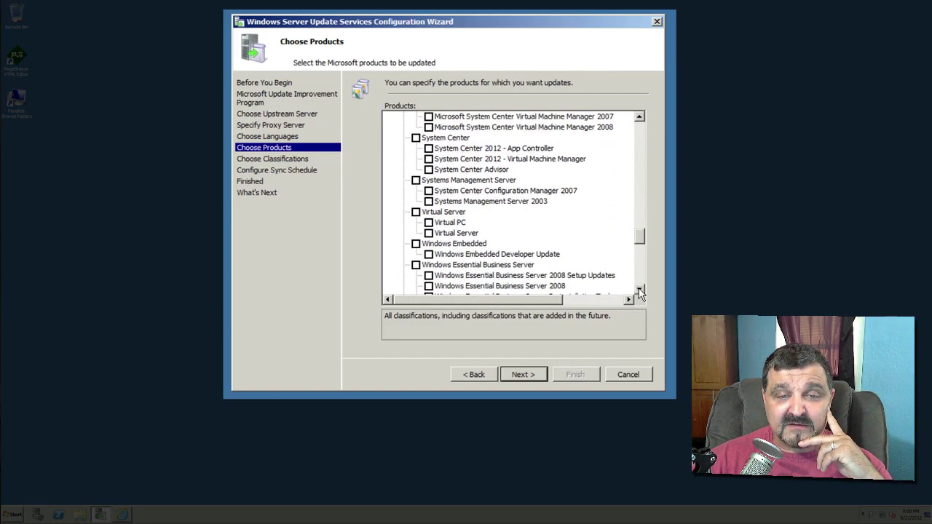
left_click(640, 289)
left_click(640, 289)
left_click(639, 289)
left_click(639, 289)
left_click(639, 289)
left_click(640, 290)
left_click(640, 289)
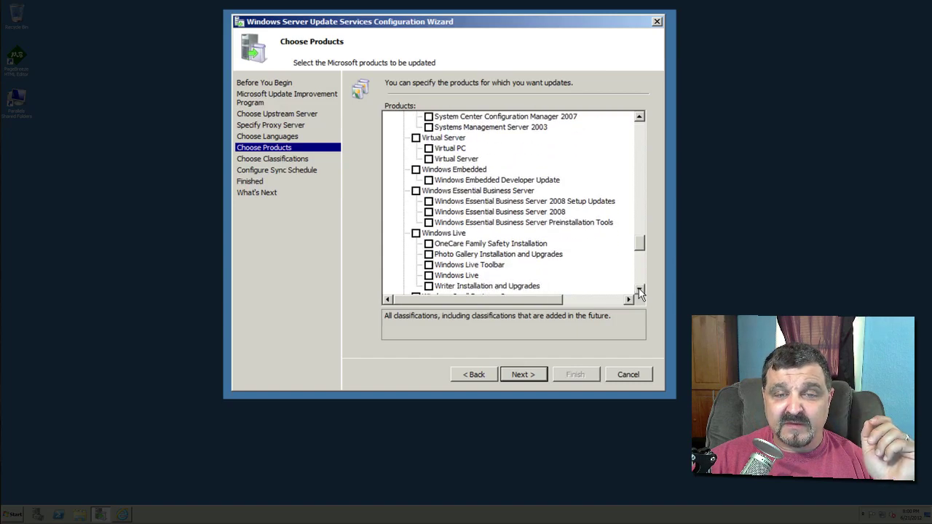
left_click(640, 289)
left_click(639, 289)
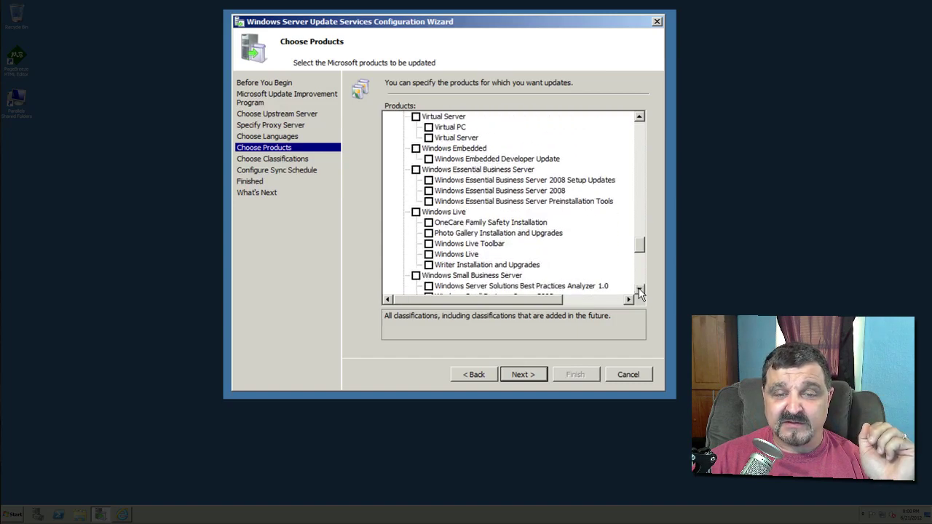
left_click(640, 289)
left_click(640, 290)
left_click(640, 289)
left_click(639, 290)
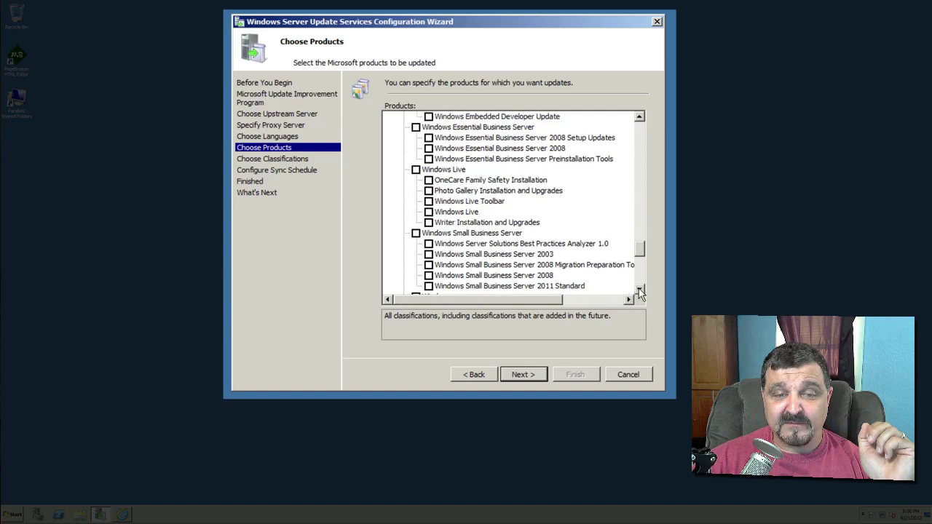
Under Windows, select Windows 7, Windows Server 2003, Windows Server 2008 R2 and Windows Server 2008 for updates
left_click(640, 289)
left_click(640, 289)
left_click(640, 290)
left_click(639, 289)
left_click(639, 289)
left_click(640, 289)
left_click(640, 289)
left_click(640, 289)
left_click(640, 289)
left_click(640, 289)
left_click(640, 289)
left_click(640, 289)
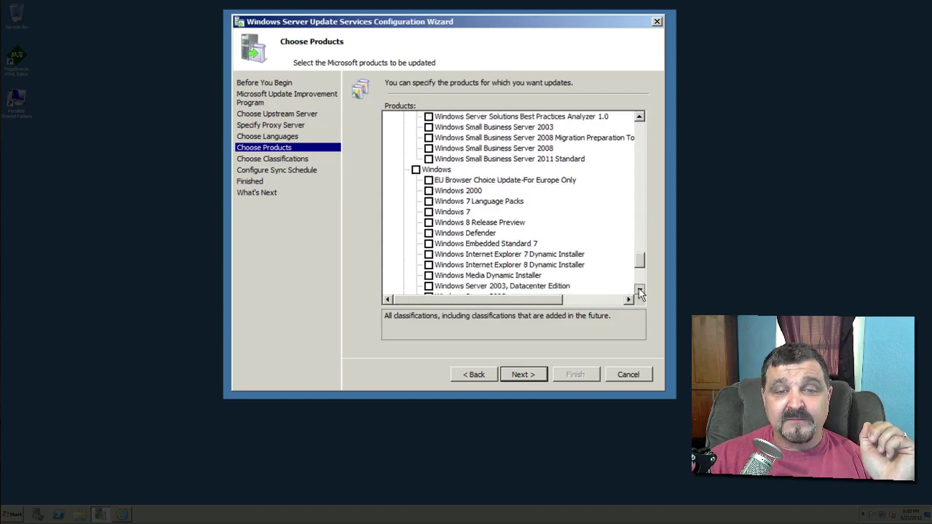
left_click(639, 289)
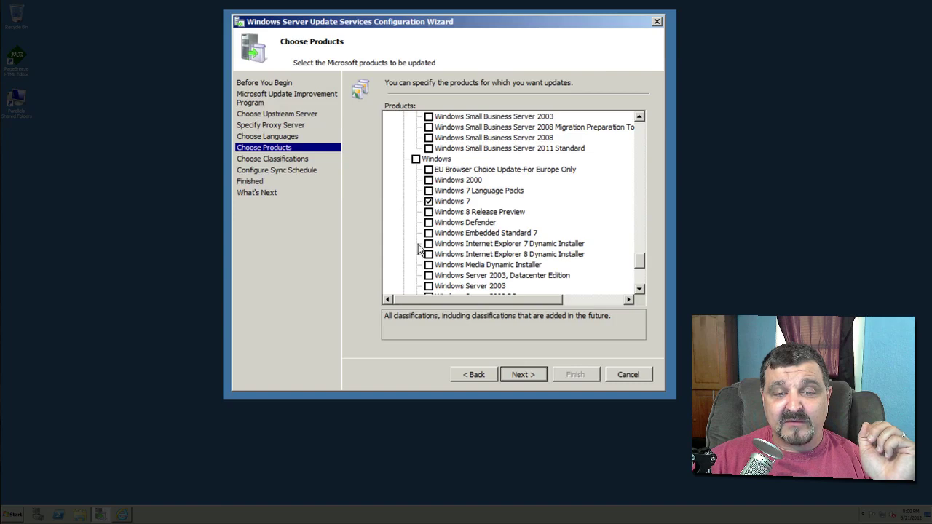
left_click(640, 289)
left_click(640, 289)
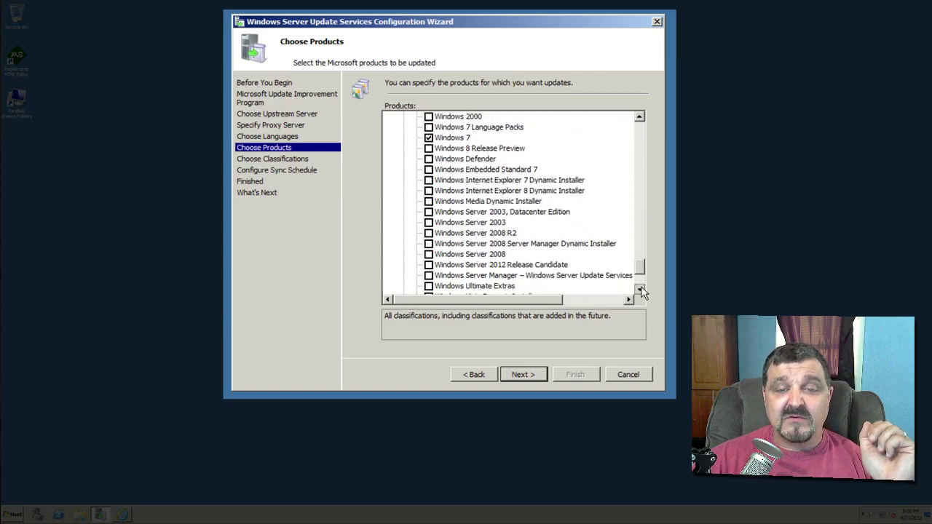
left_click(429, 223)
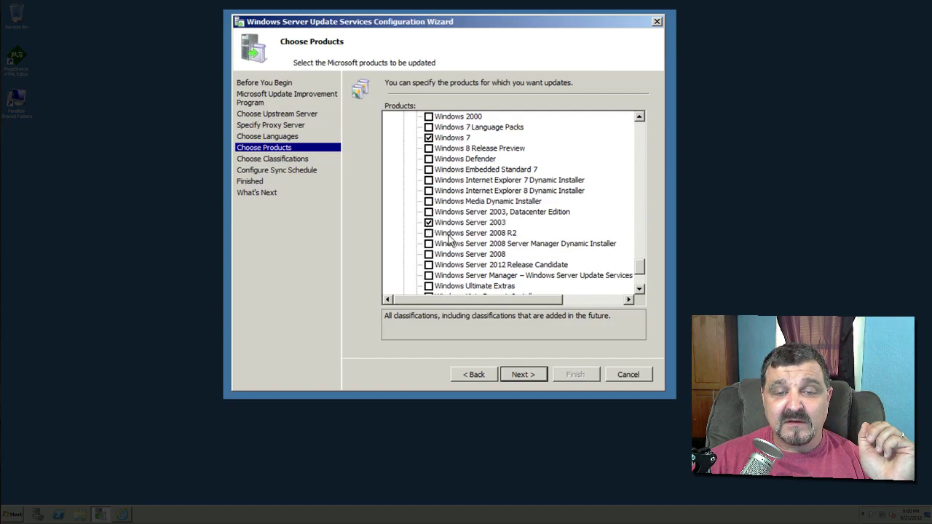
left_click(429, 234)
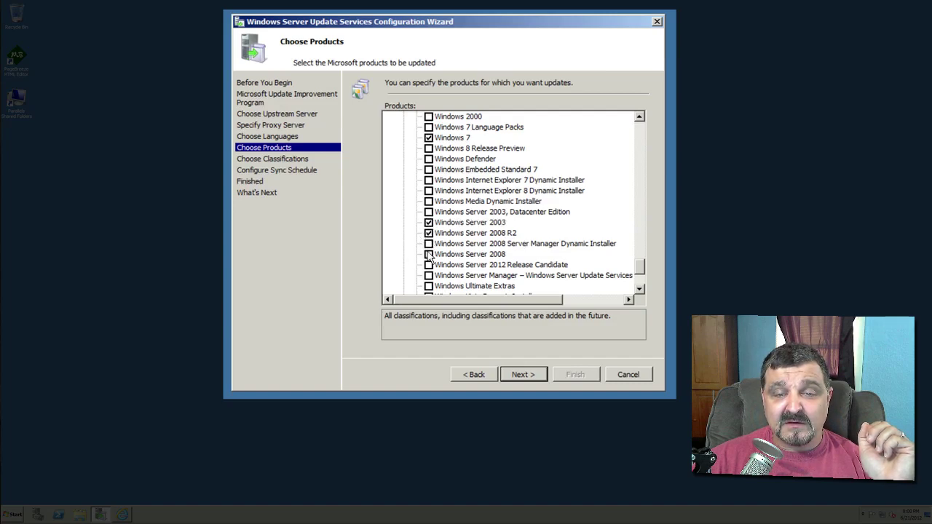
left_click(429, 255)
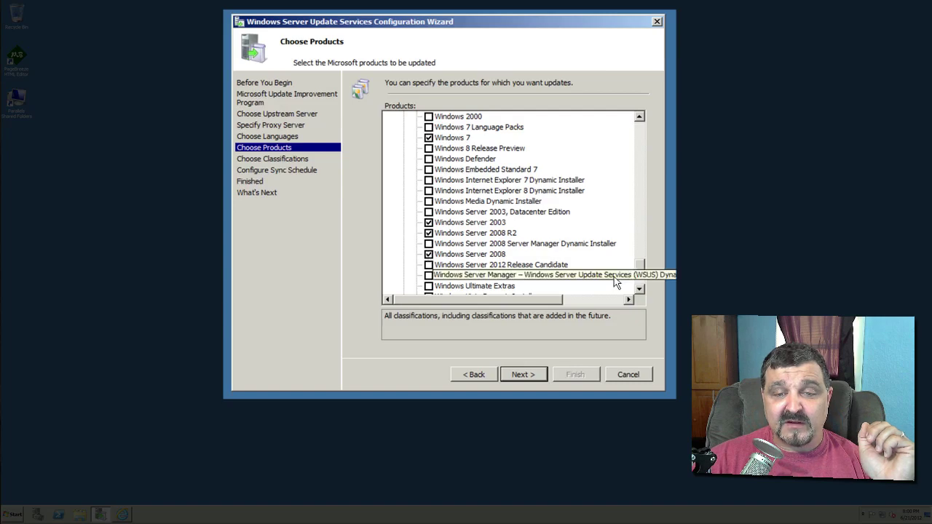
Under Windows, also select Windows XP 64-Bit Edition Version 2003, Windows XP x64 Edition and Windows XP, and accept the product selection
scroll(639, 292, "down", 6)
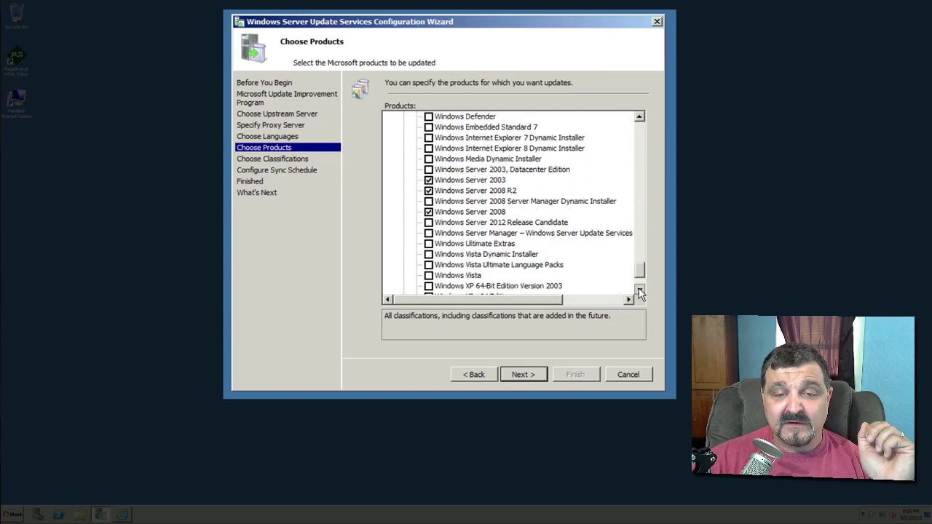
scroll(640, 292, "up", 4)
scroll(640, 291, "up", 2)
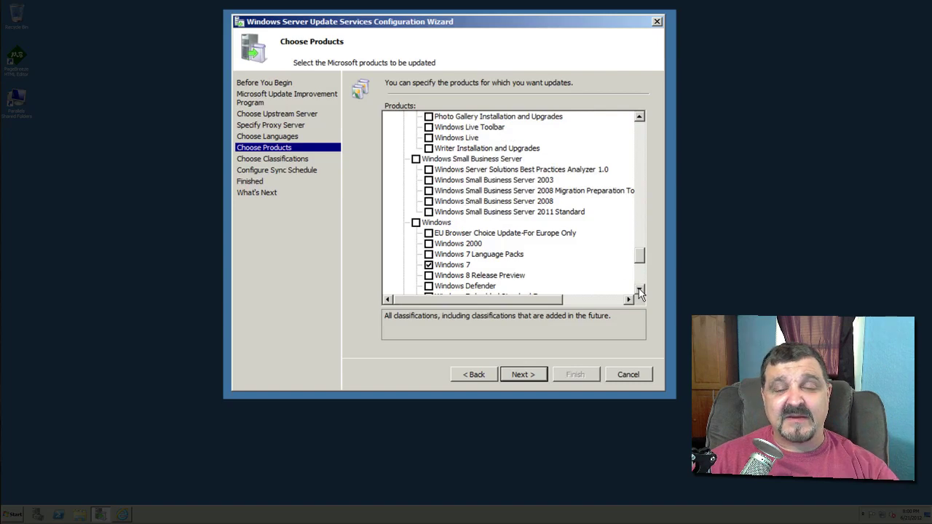
scroll(639, 291, "down", 9)
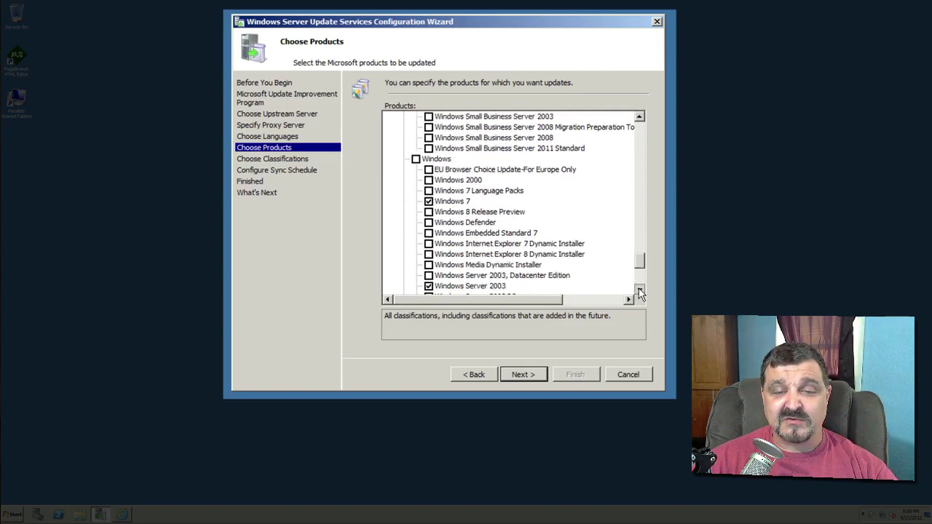
scroll(639, 291, "down", 3)
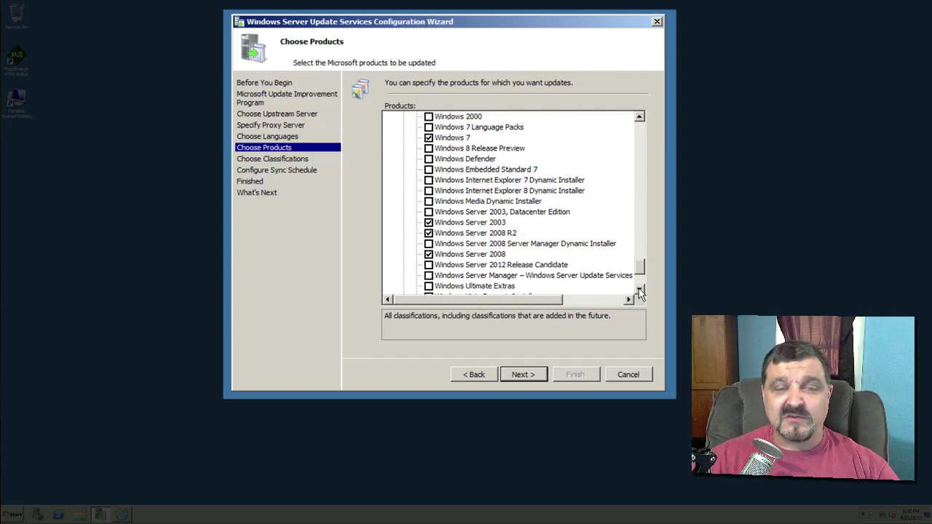
scroll(639, 291, "down", 7)
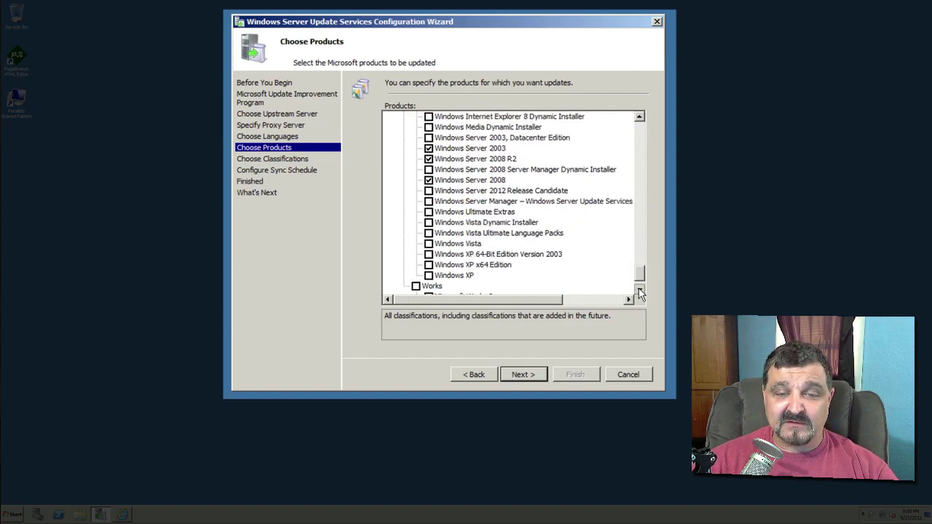
scroll(639, 288, "down", 2)
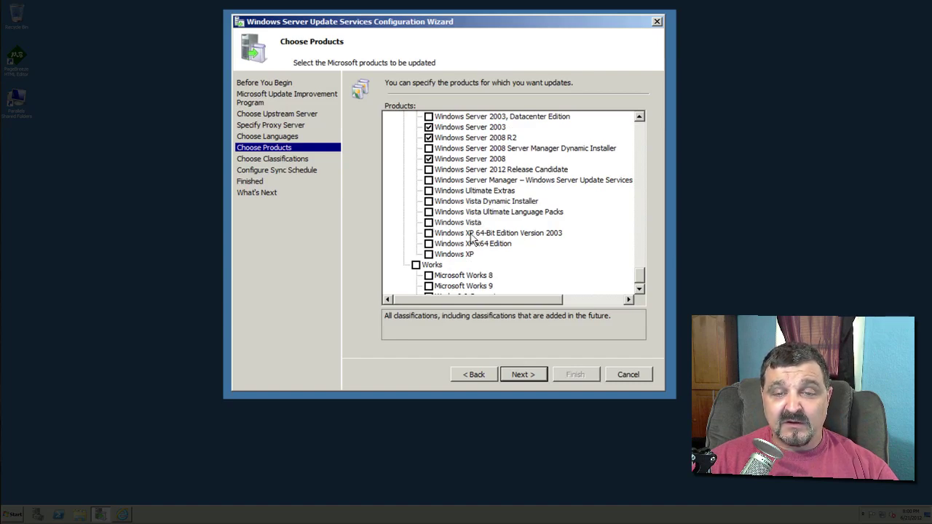
left_click(428, 243)
left_click(428, 233)
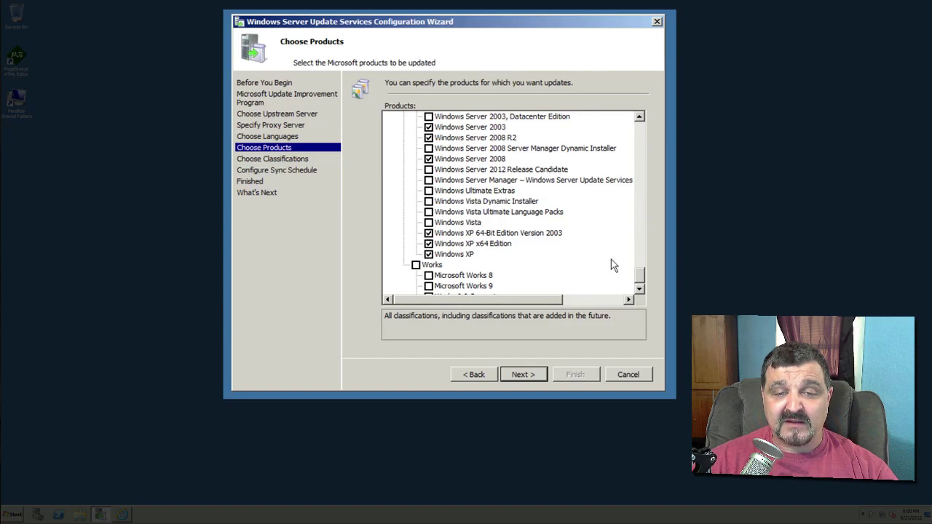
left_click(640, 290)
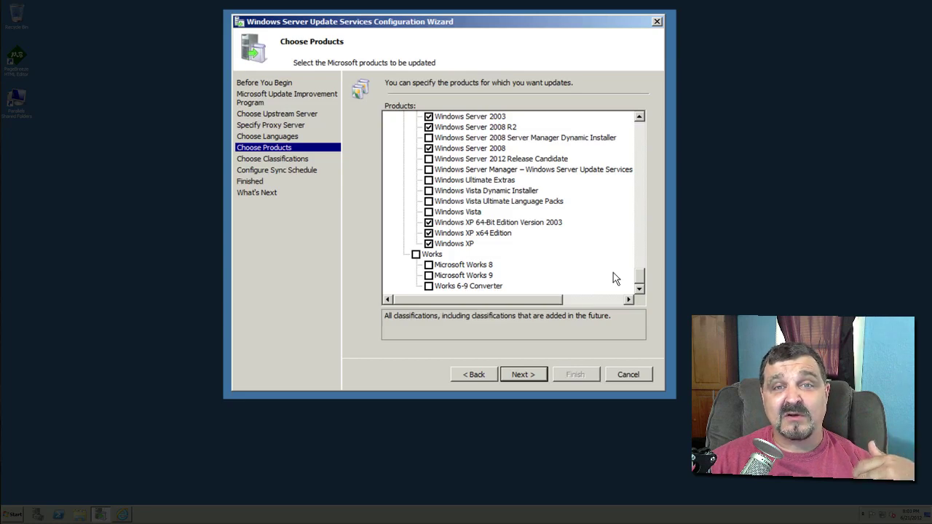
left_click(519, 374)
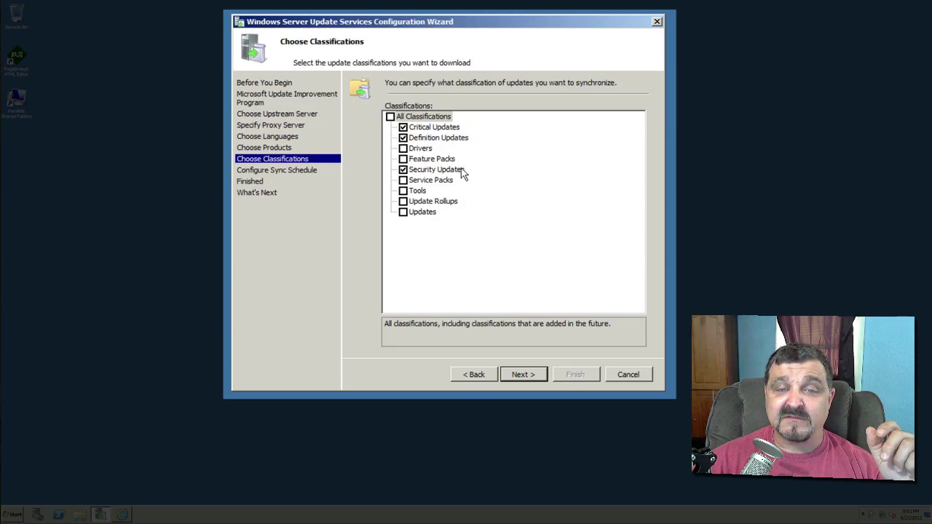
Add Service Packs and Updates to the update classifications to synchronize, and accept the selection
left_click(403, 180)
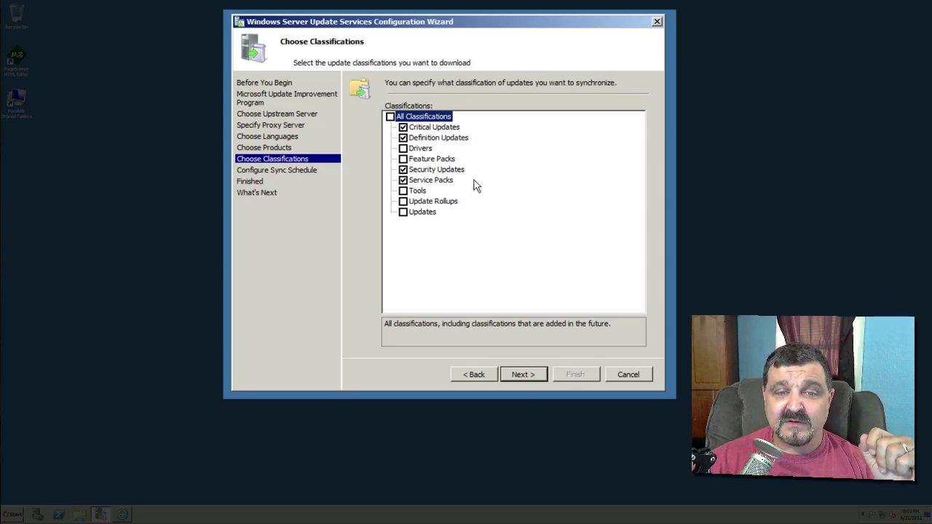
left_click(405, 212)
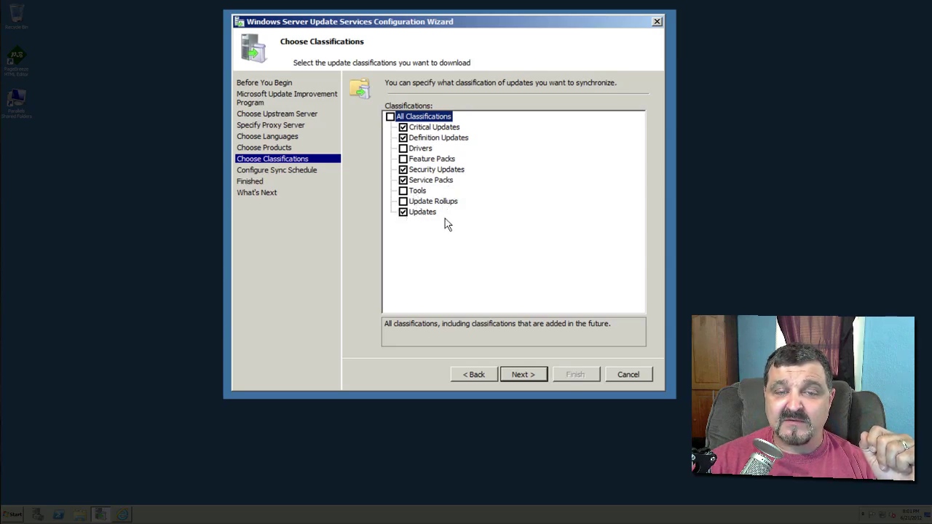
left_click(526, 375)
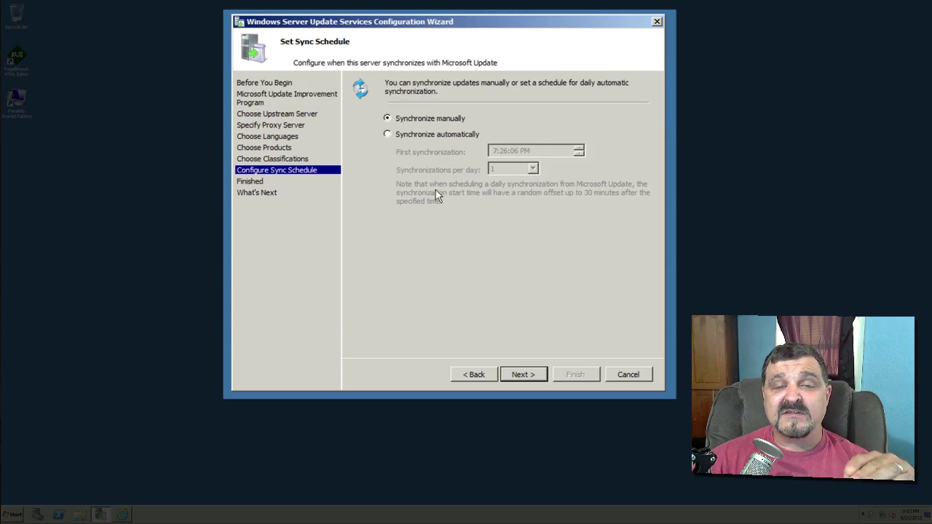
Schedule automatic synchronization with the first synchronization at 2:18:06 AM and accept the schedule
left_click(387, 135)
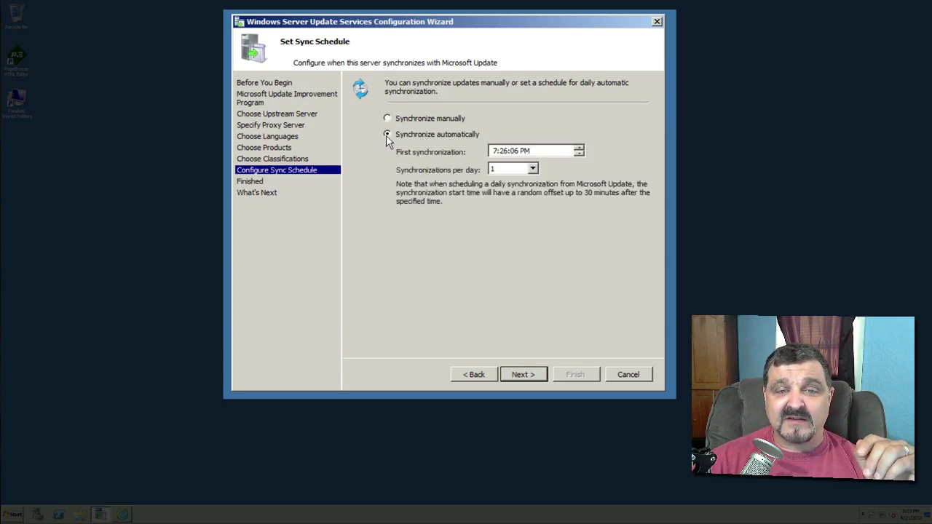
left_click(493, 151)
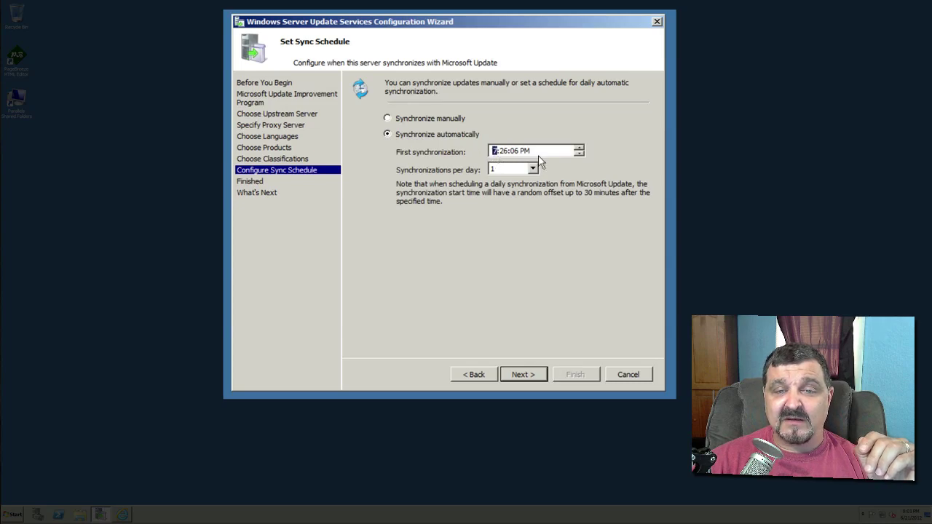
left_click(580, 154)
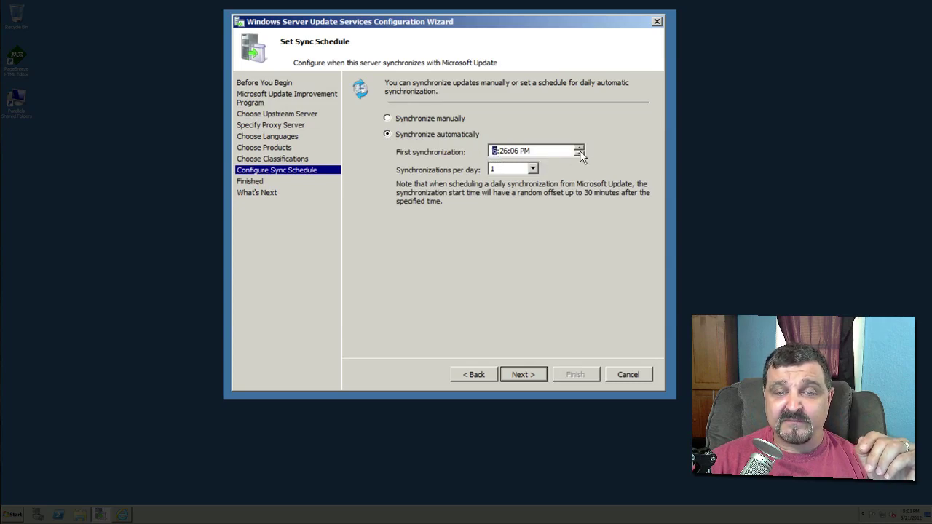
left_click(579, 154)
left_click(579, 154)
left_click(578, 155)
left_click(579, 154)
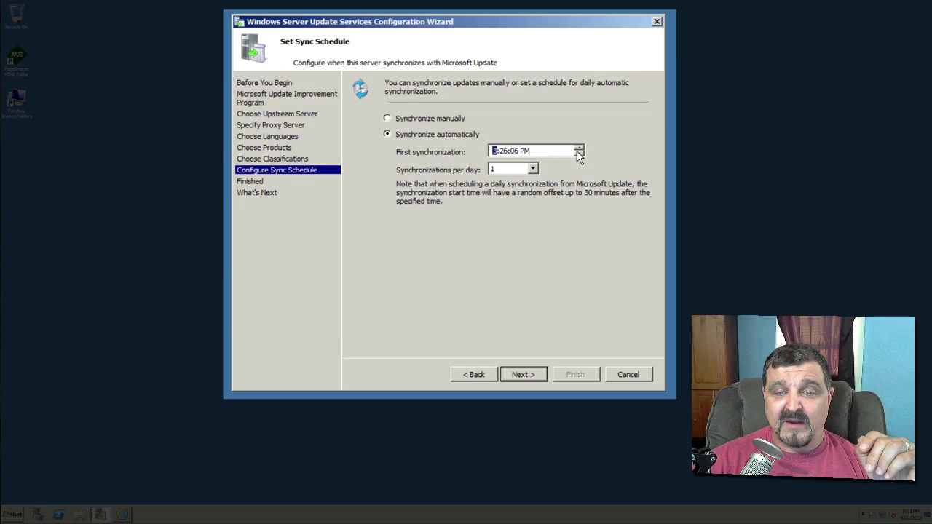
left_click(504, 152)
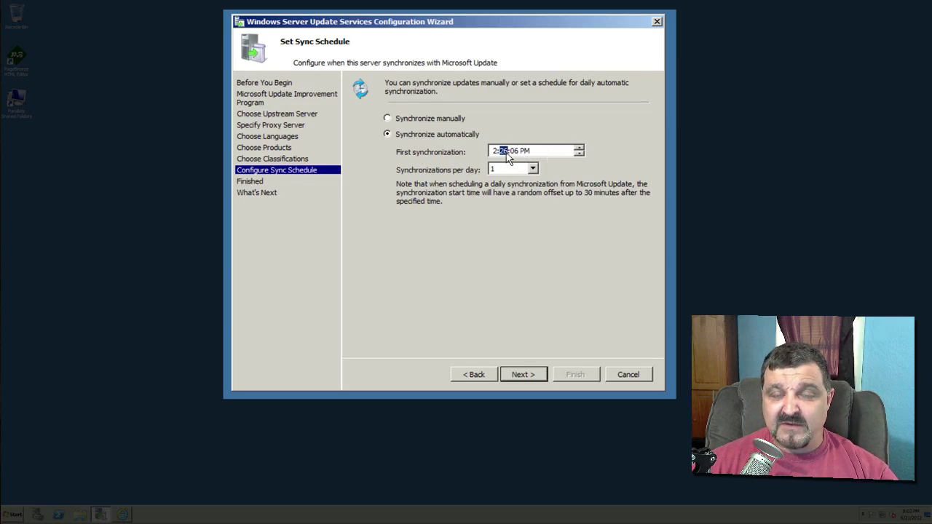
type("18")
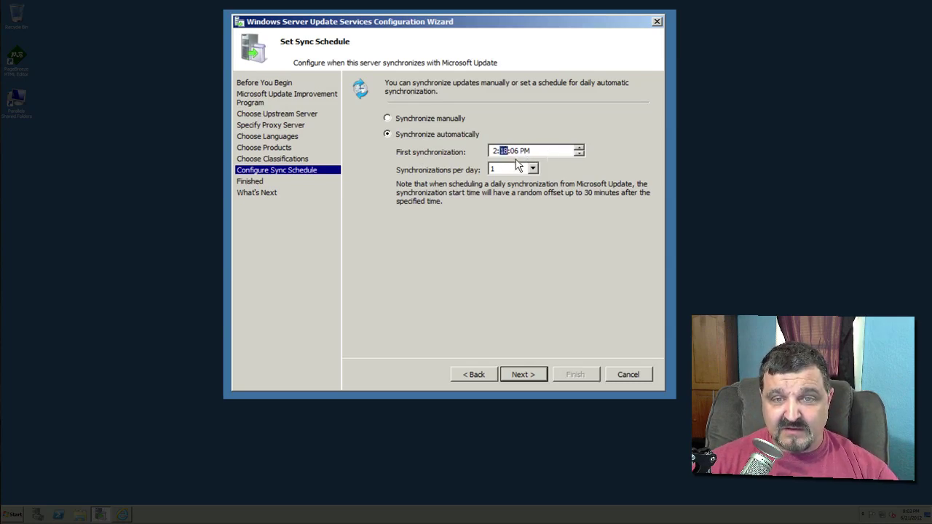
left_click(526, 152)
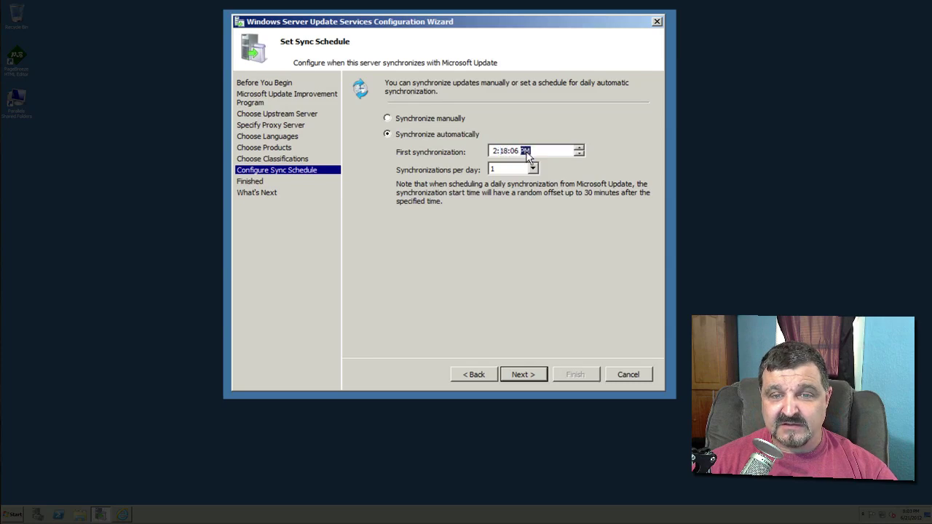
left_click(579, 155)
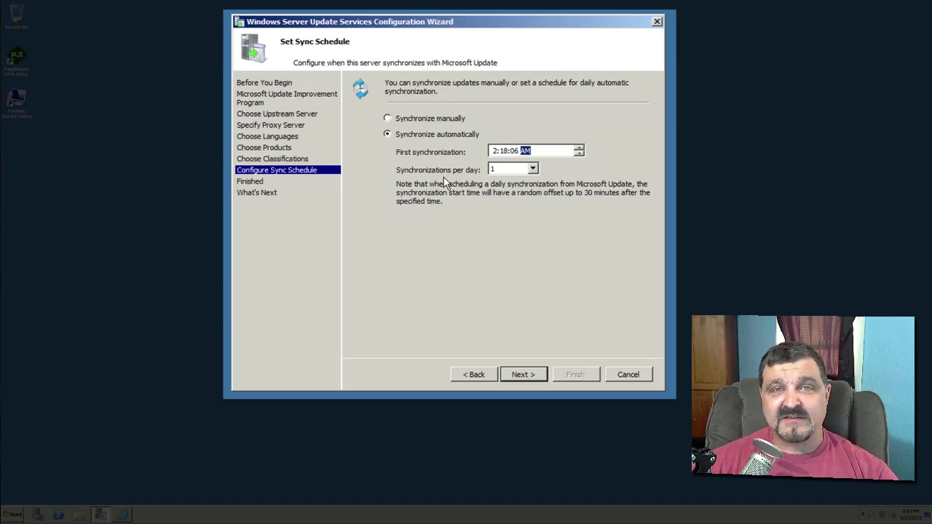
left_click(522, 375)
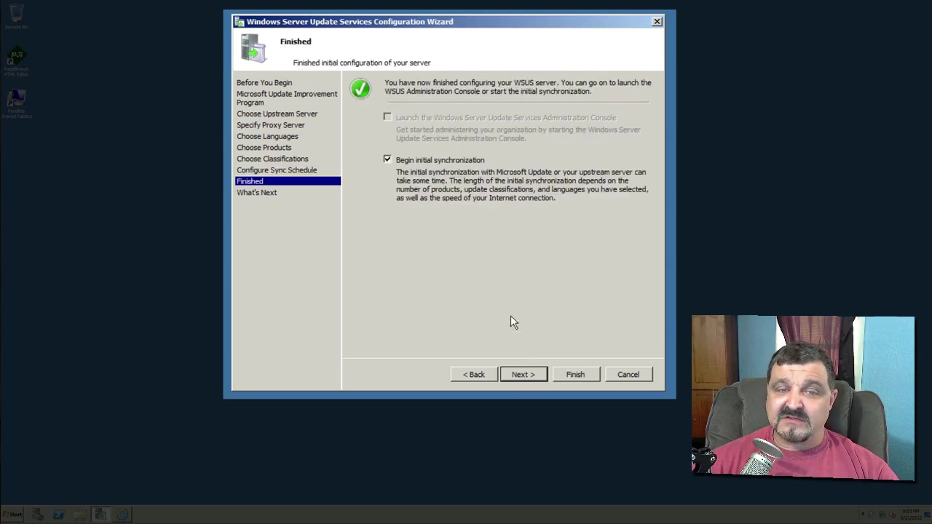
Turn off the initial synchronization and continue to the What's Next page
left_click(387, 160)
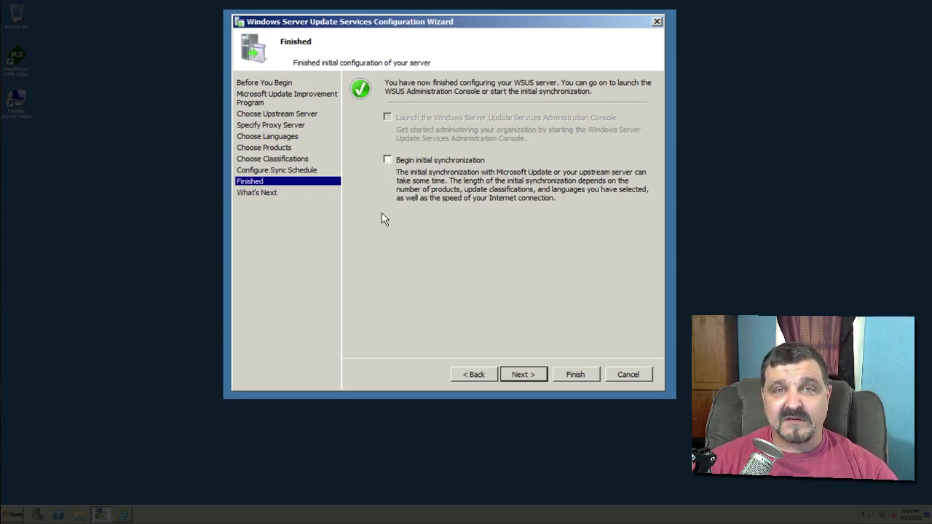
left_click(521, 374)
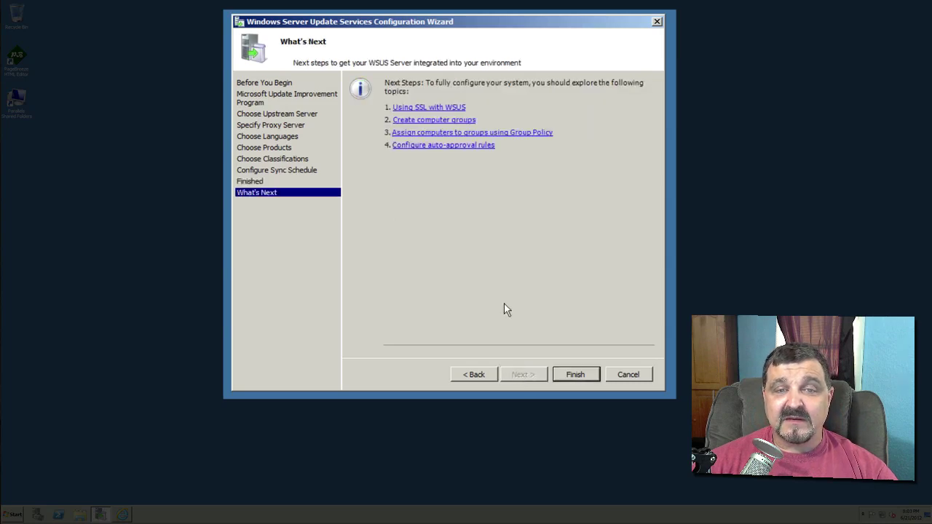